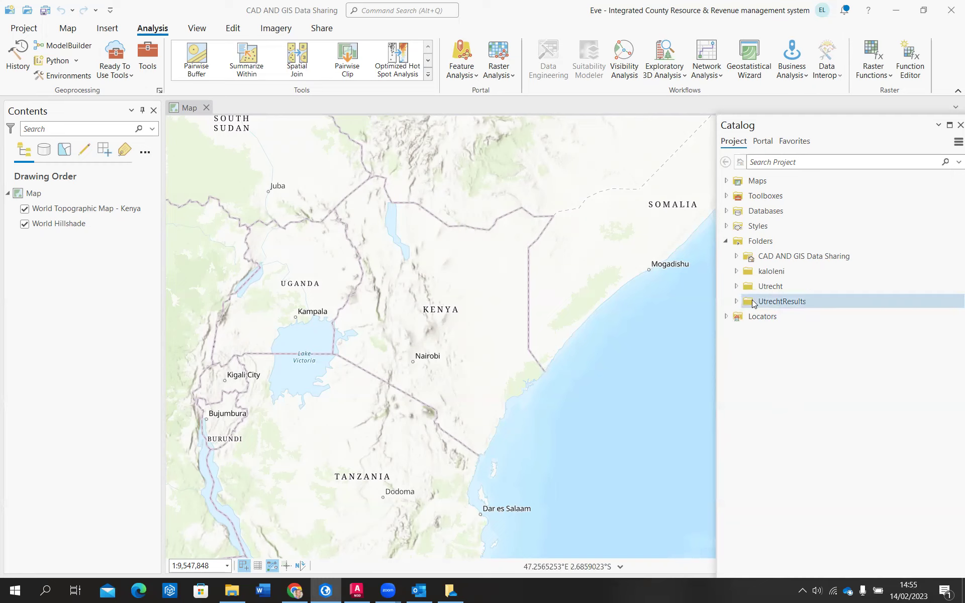
- Expand the kaloleni folder to check for Kaloleni.dwg, then search geoprocessing tools for CAD
{"action": "left_click", "coordinate": [736, 272]}
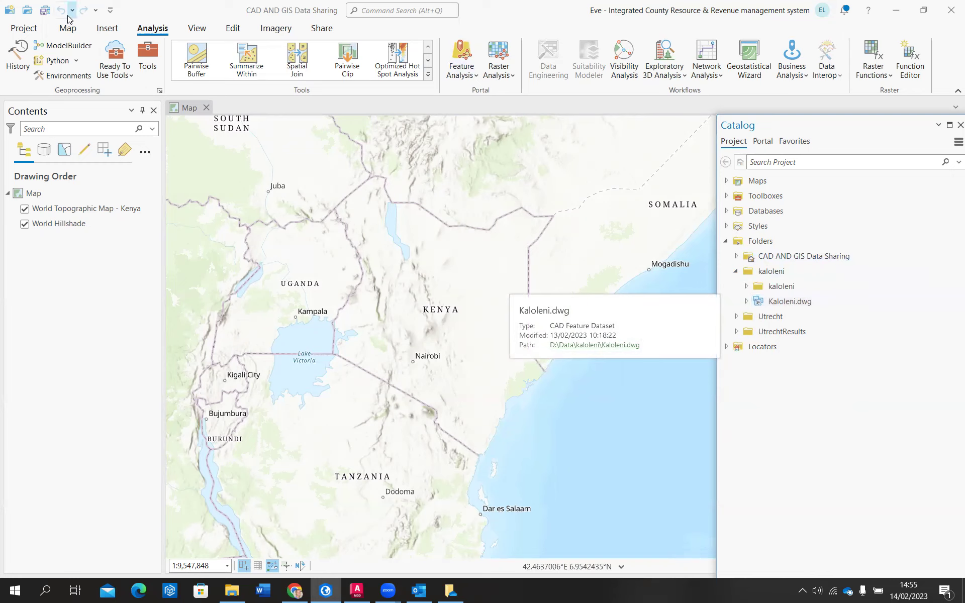
{"action": "left_click", "coordinate": [150, 55]}
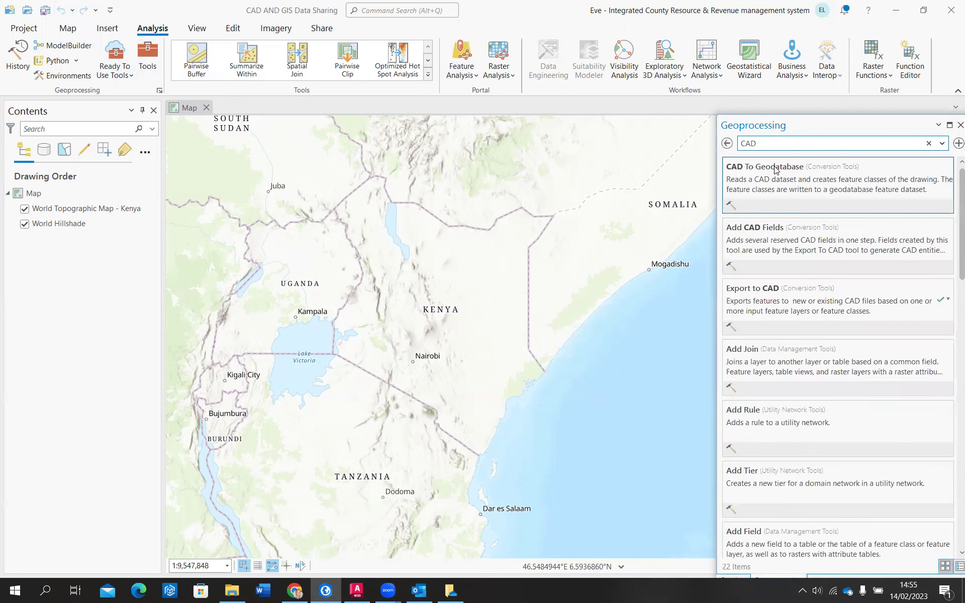
- Open the CAD To Geodatabase tool and browse to the New Volume (D:) drive for its input
{"action": "left_click", "coordinate": [776, 169]}
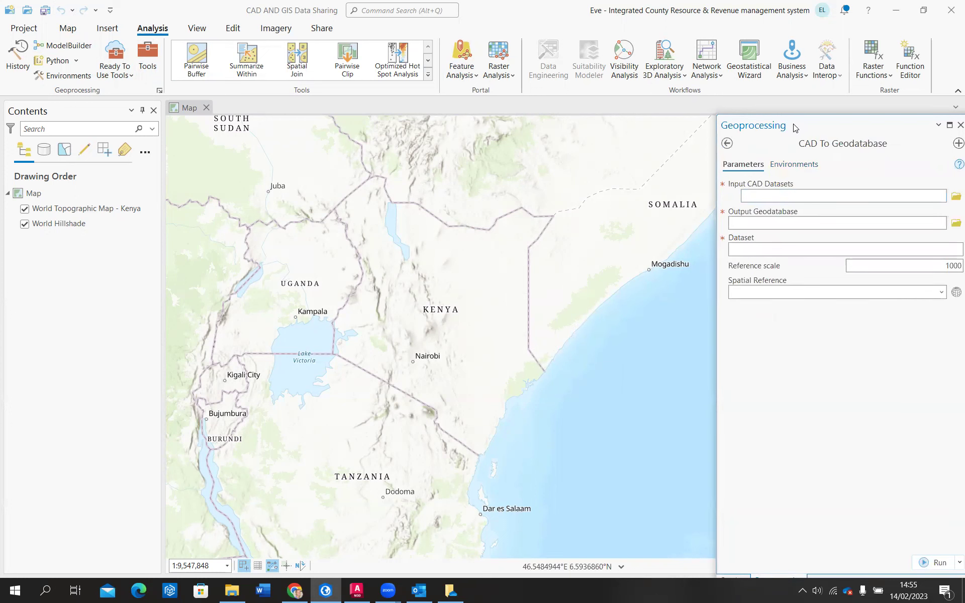
{"action": "left_click_drag", "start_coordinate": [796, 125], "coordinate": [711, 132]}
{"action": "left_click", "coordinate": [848, 191]}
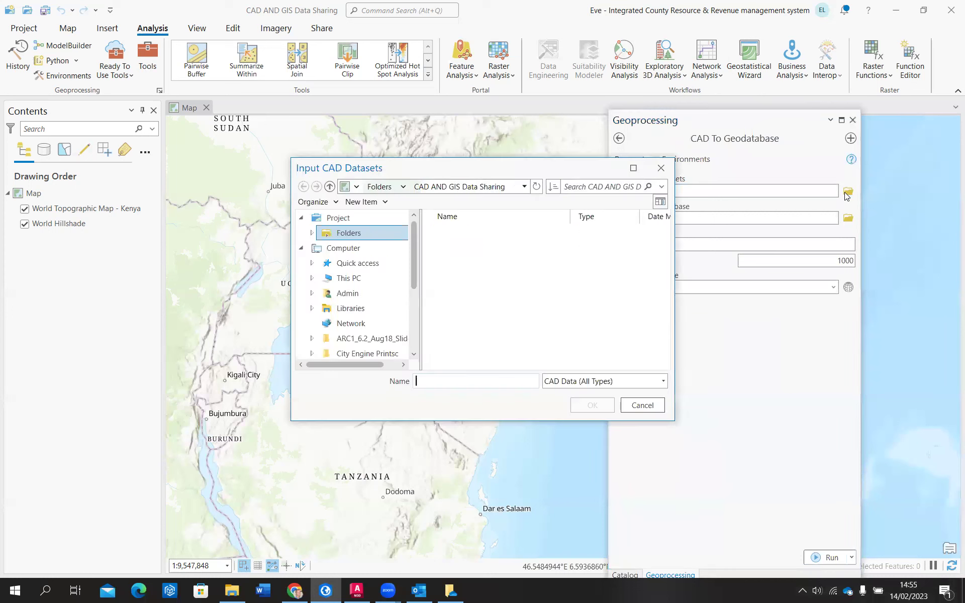
{"action": "left_click", "coordinate": [346, 277]}
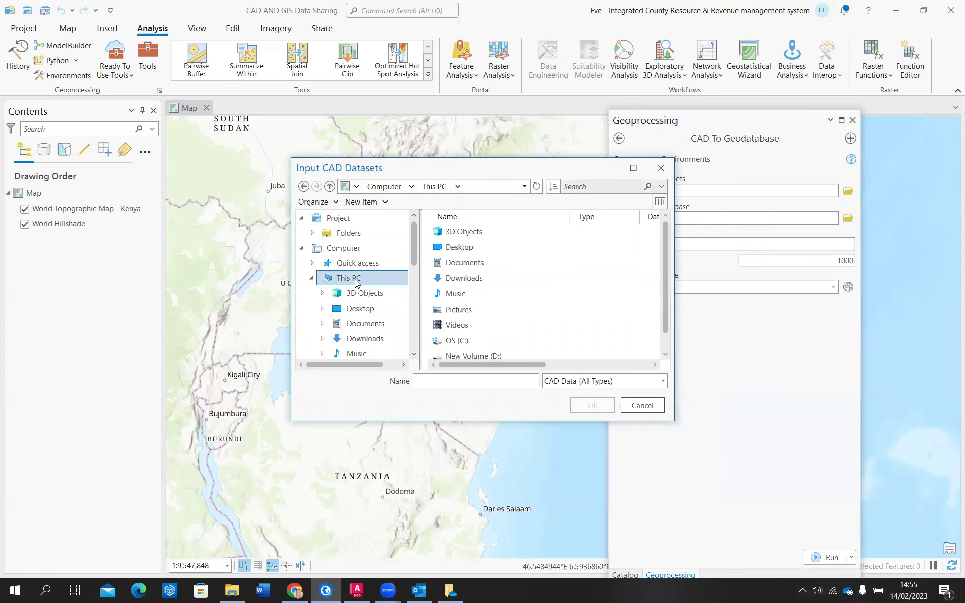
{"action": "scroll", "coordinate": [519, 311], "scroll_direction": "down", "scroll_amount": 1}
{"action": "double_click", "coordinate": [502, 340]}
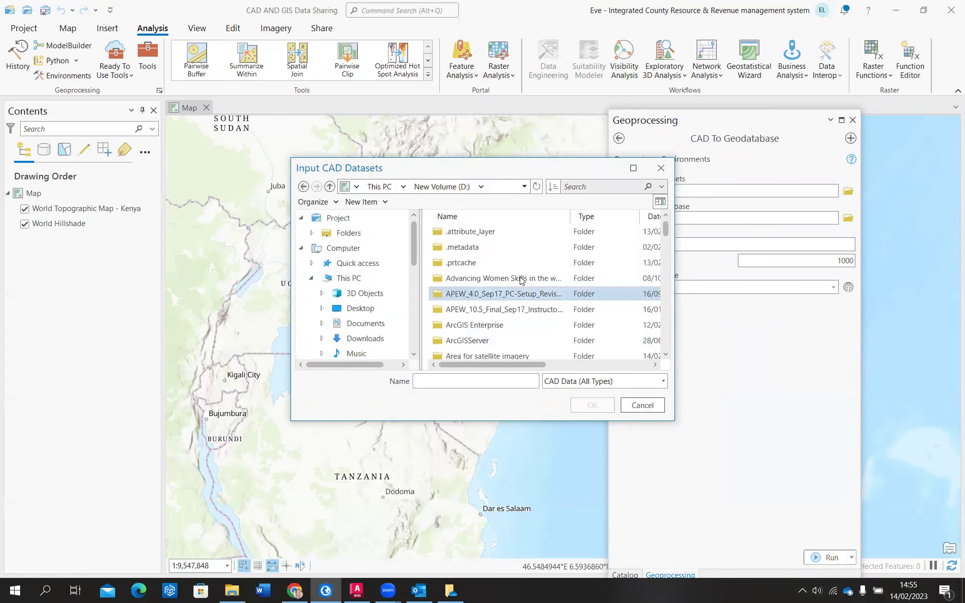
- Set D:\Data\kaloleni\Kaloleni.dwg as the input CAD dataset
{"action": "scroll", "coordinate": [517, 274], "scroll_direction": "down", "scroll_amount": 3}
{"action": "double_click", "coordinate": [468, 310]}
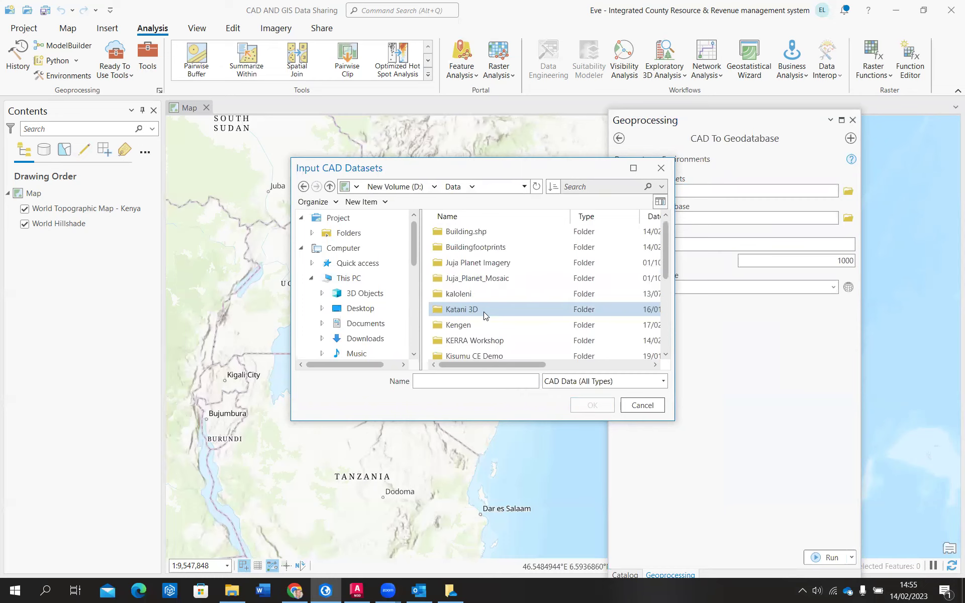
{"action": "scroll", "coordinate": [505, 308], "scroll_direction": "down", "scroll_amount": 3}
{"action": "scroll", "coordinate": [502, 309], "scroll_direction": "up", "scroll_amount": 3}
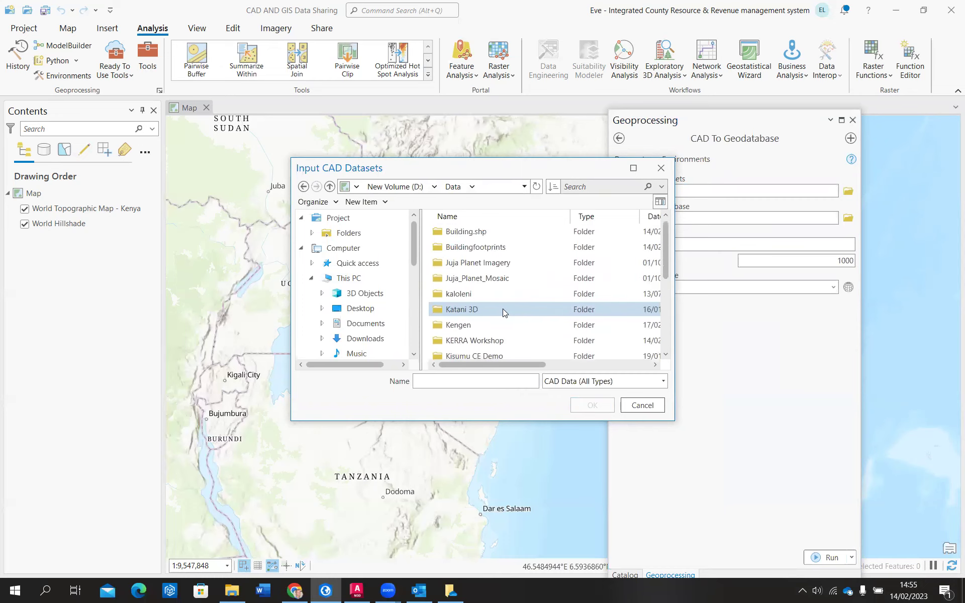
{"action": "double_click", "coordinate": [475, 295]}
{"action": "left_click", "coordinate": [474, 252]}
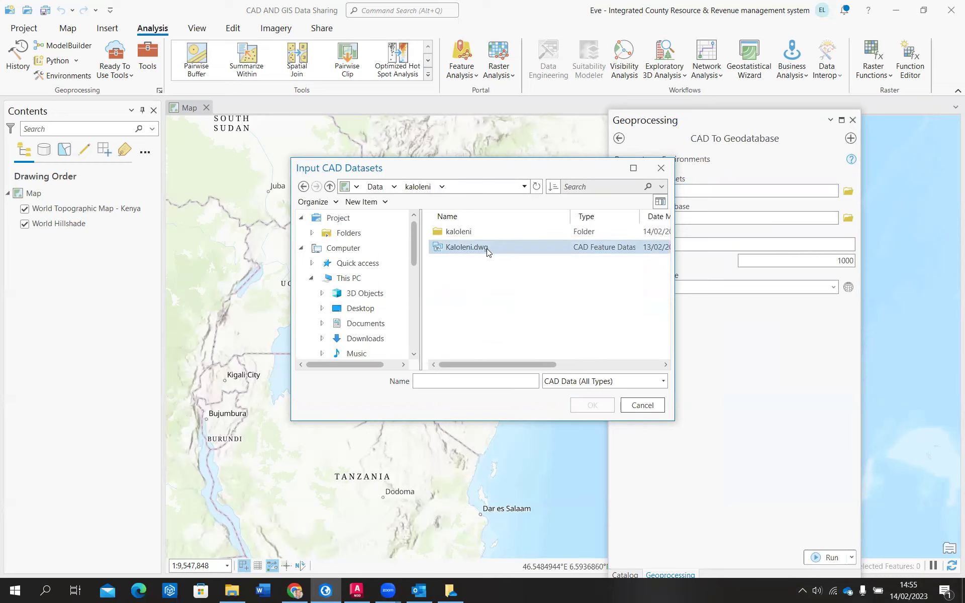
{"action": "left_click", "coordinate": [480, 249]}
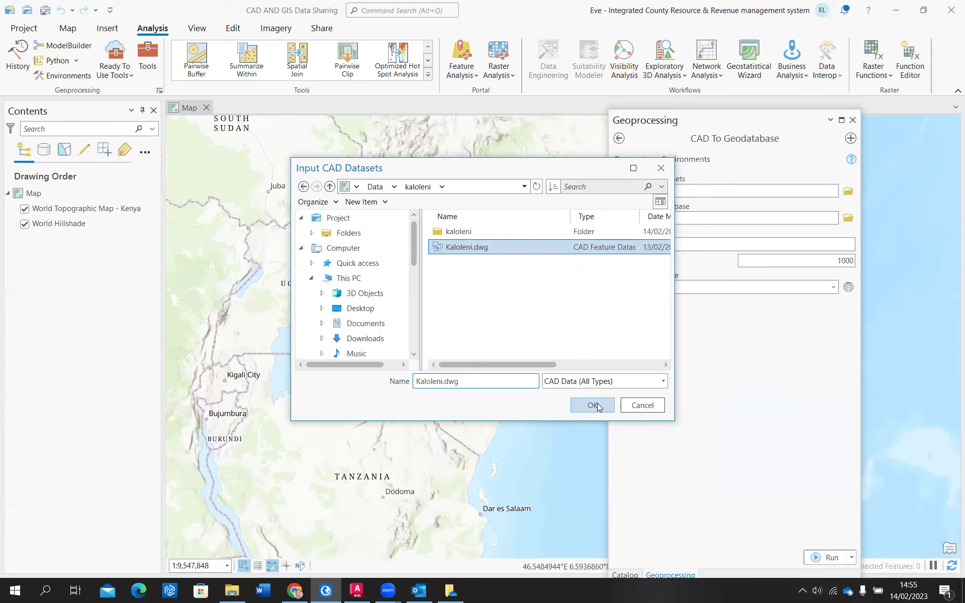
{"action": "left_click", "coordinate": [593, 405]}
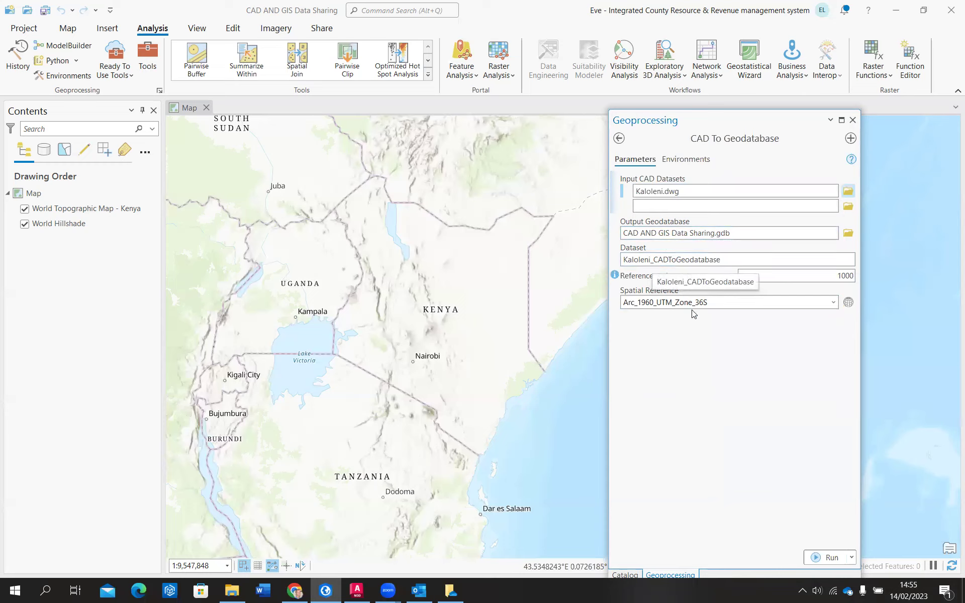
- Run the conversion into Kaloleni_CADToGeodatabase, then close the details window and Geoprocessing pane
{"action": "left_click", "coordinate": [823, 558]}
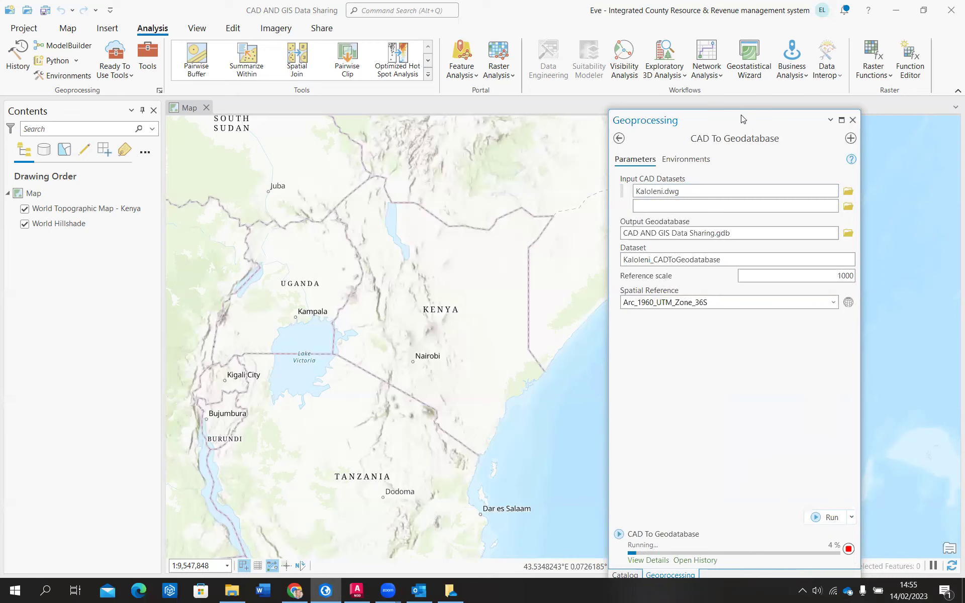
{"action": "left_click_drag", "start_coordinate": [741, 115], "coordinate": [743, 84]}
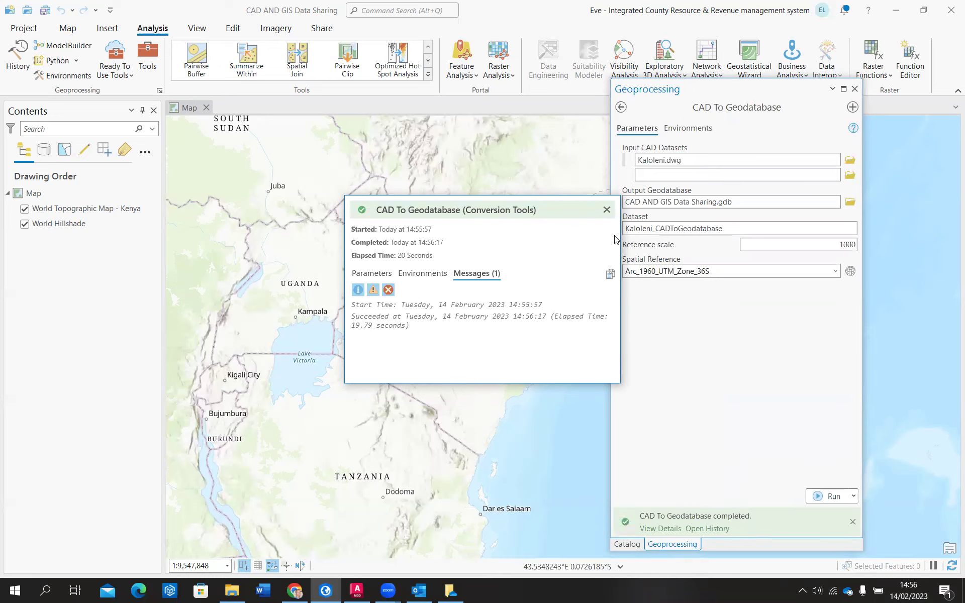
{"action": "left_click", "coordinate": [606, 209]}
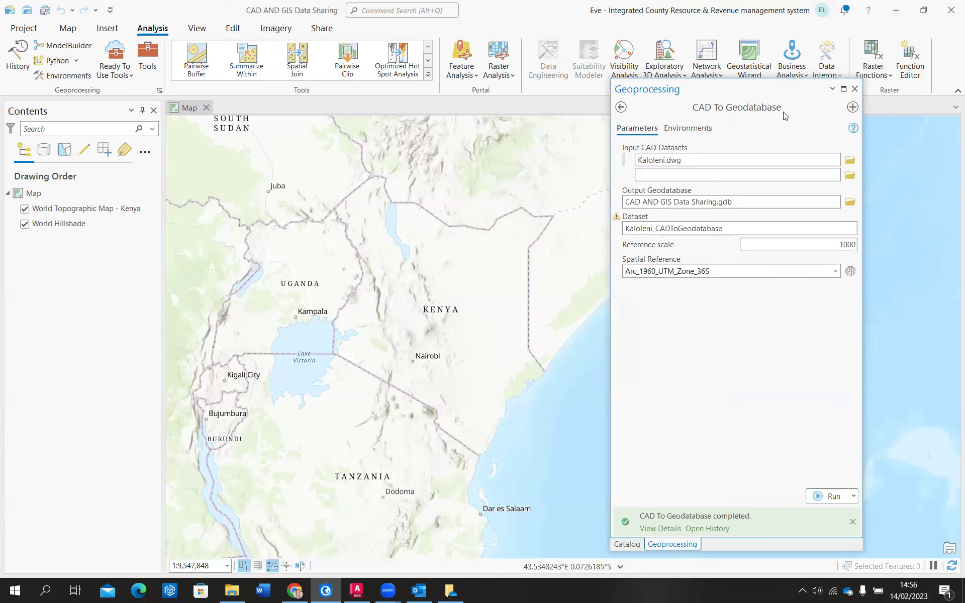
{"action": "left_click", "coordinate": [855, 90]}
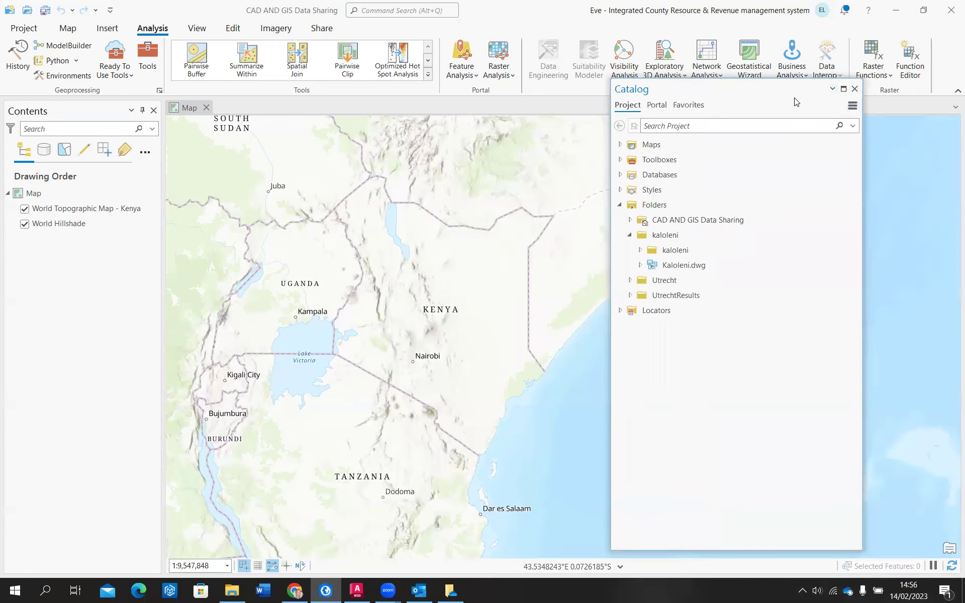
- Expand CAD AND GIS Data Sharing.gdb and add the Kaloleni_CADToGeodatabase feature classes to the map
{"action": "left_click_drag", "start_coordinate": [795, 102], "coordinate": [887, 119]}
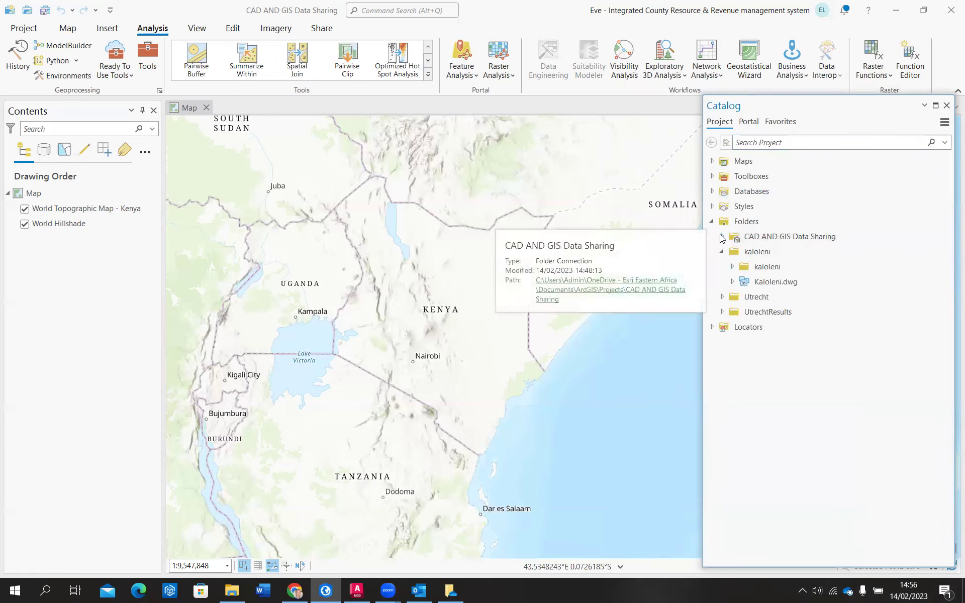
{"action": "left_click", "coordinate": [721, 237]}
{"action": "left_click", "coordinate": [732, 253]}
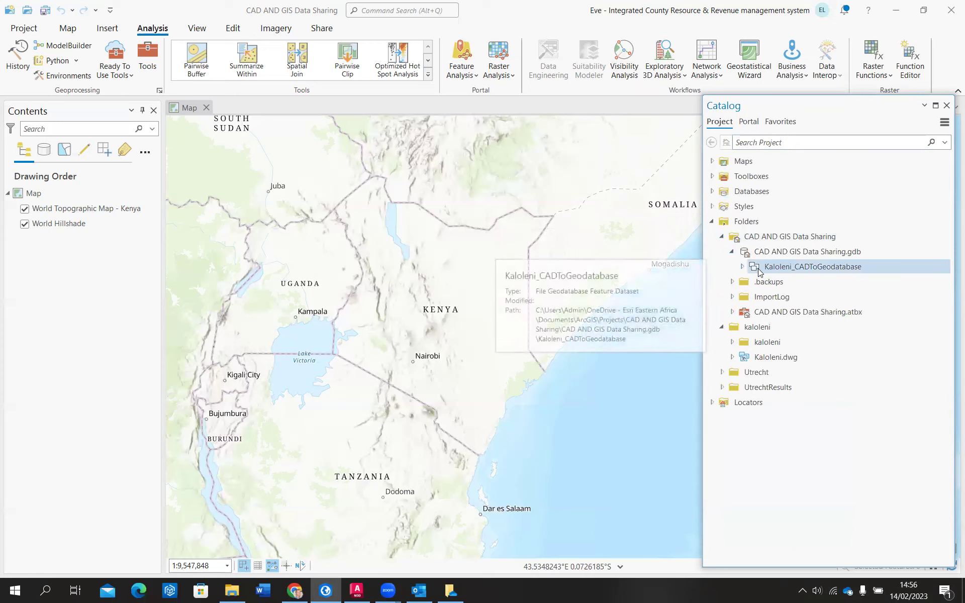
{"action": "left_click", "coordinate": [742, 267]}
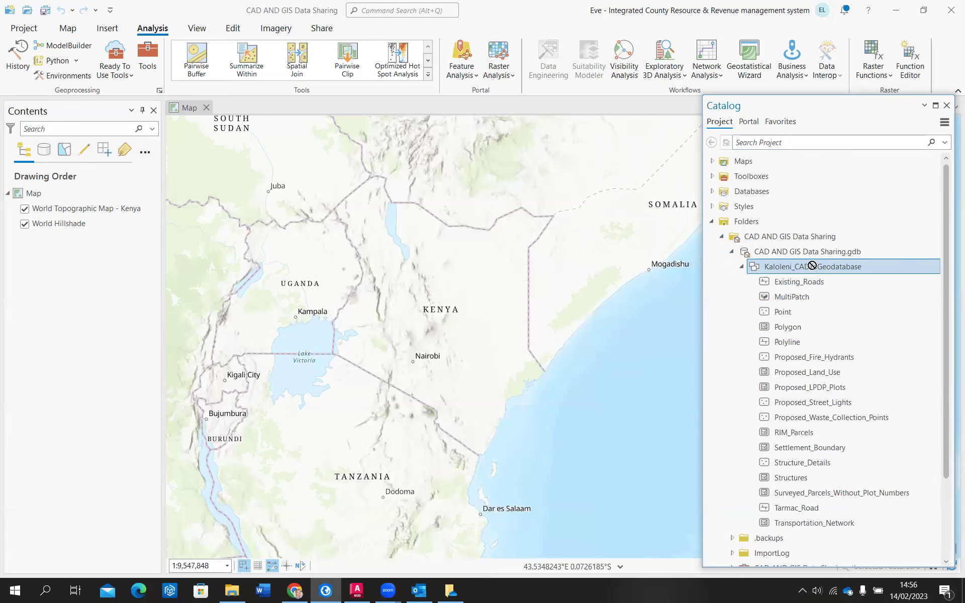
{"action": "left_click", "coordinate": [503, 271]}
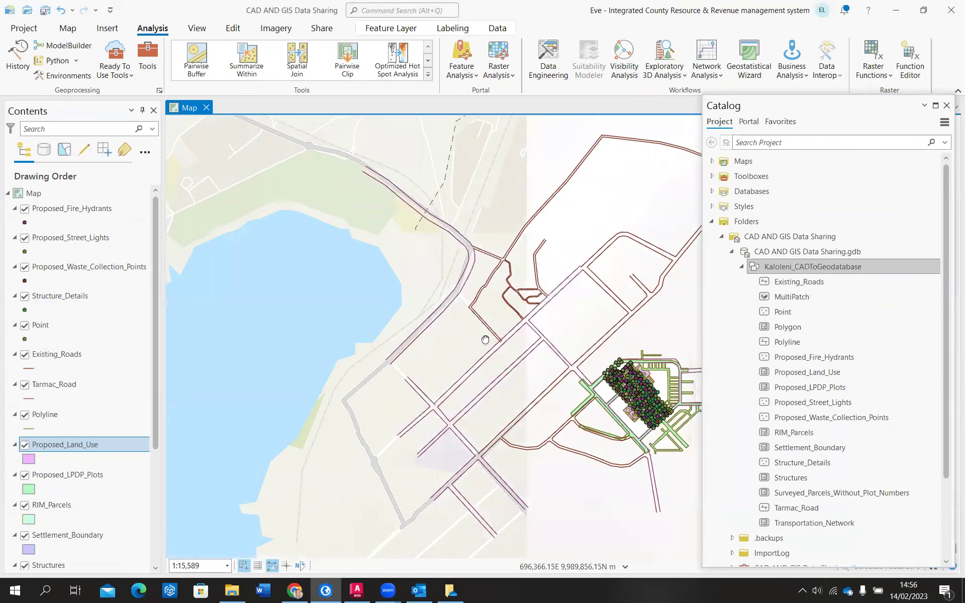
- Zoom the map out from 1:9,977 to 1:15,589 to see the Kaloleni layers in context
{"action": "scroll", "coordinate": [485, 340], "scroll_direction": "down", "scroll_amount": 2}
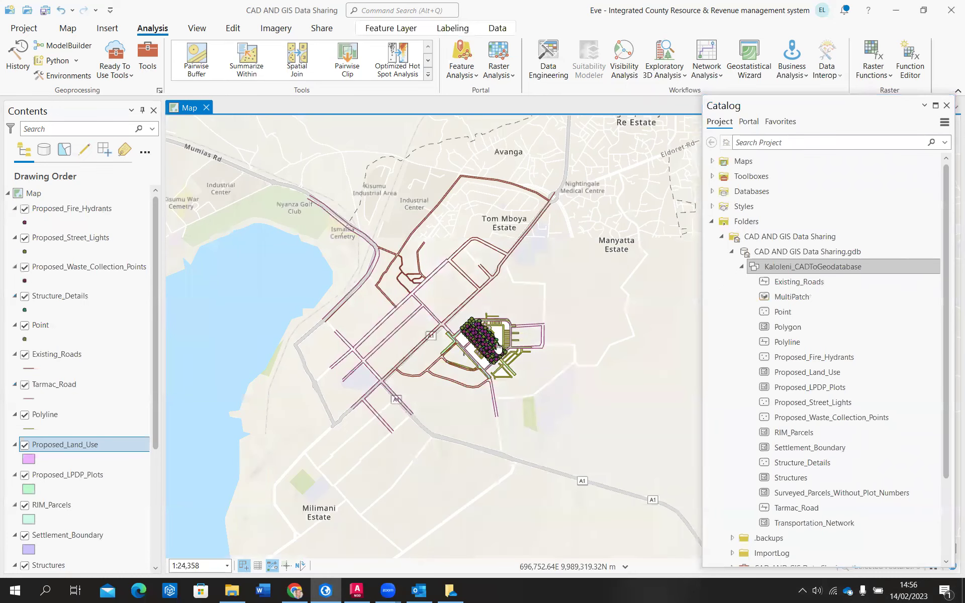
{"action": "scroll", "coordinate": [512, 374], "scroll_direction": "up", "scroll_amount": 2}
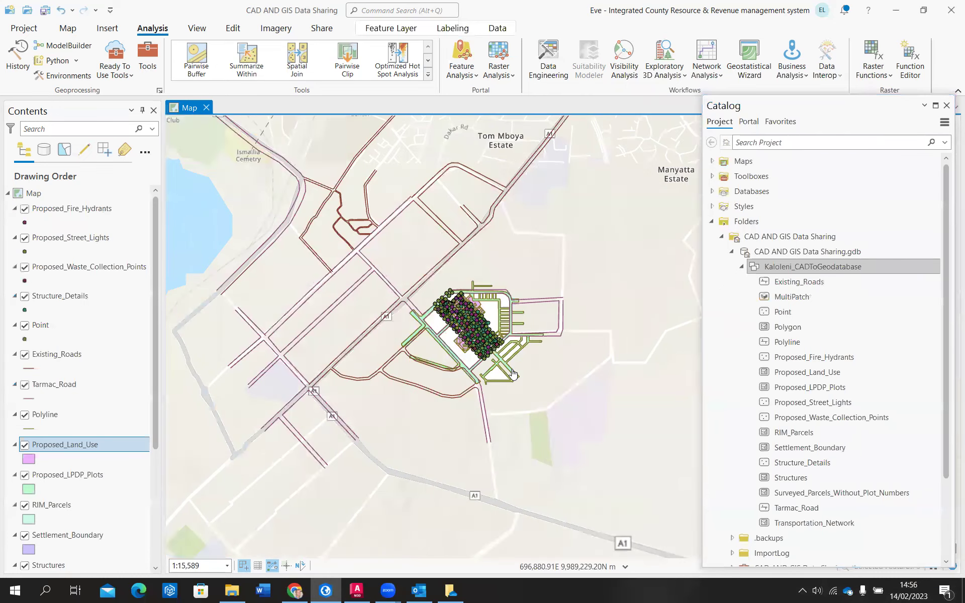
{"action": "scroll", "coordinate": [513, 373], "scroll_direction": "down", "scroll_amount": 2}
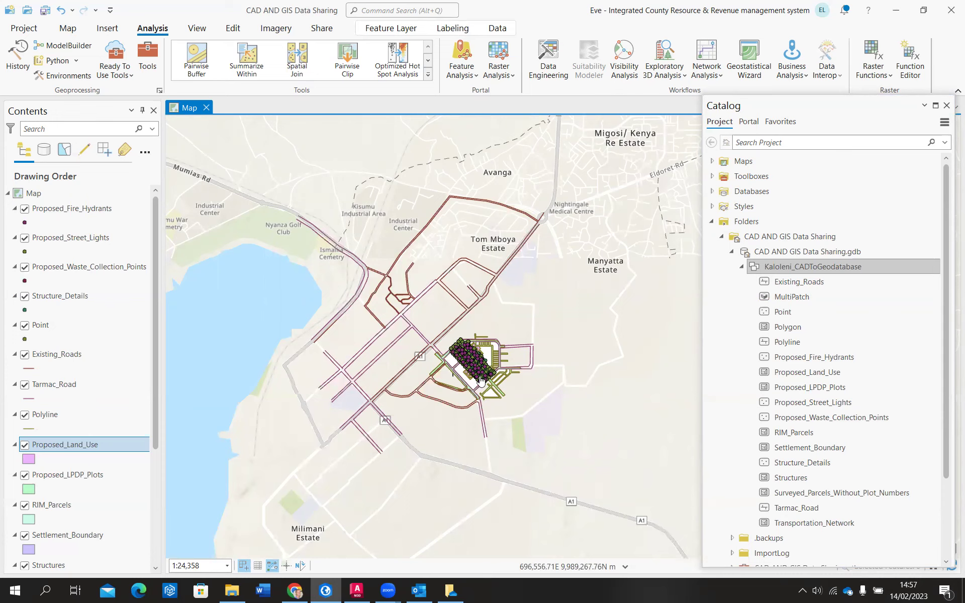
{"action": "scroll", "coordinate": [495, 384], "scroll_direction": "up", "scroll_amount": 3}
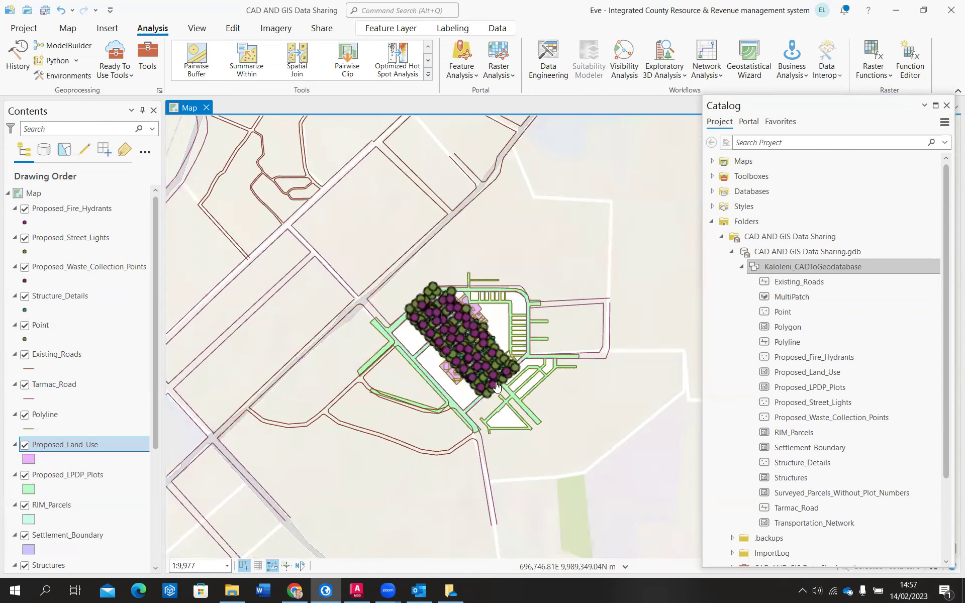
{"action": "scroll", "coordinate": [497, 386], "scroll_direction": "down", "scroll_amount": 2}
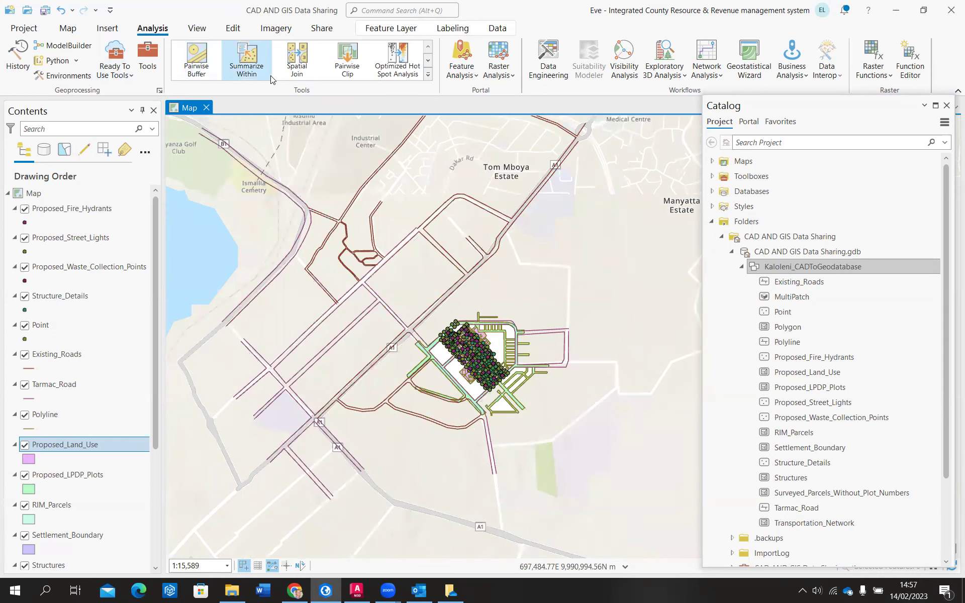
- Start publishing a new web layer and name it 'Kaloleni feasibility'
{"action": "left_click", "coordinate": [321, 28]}
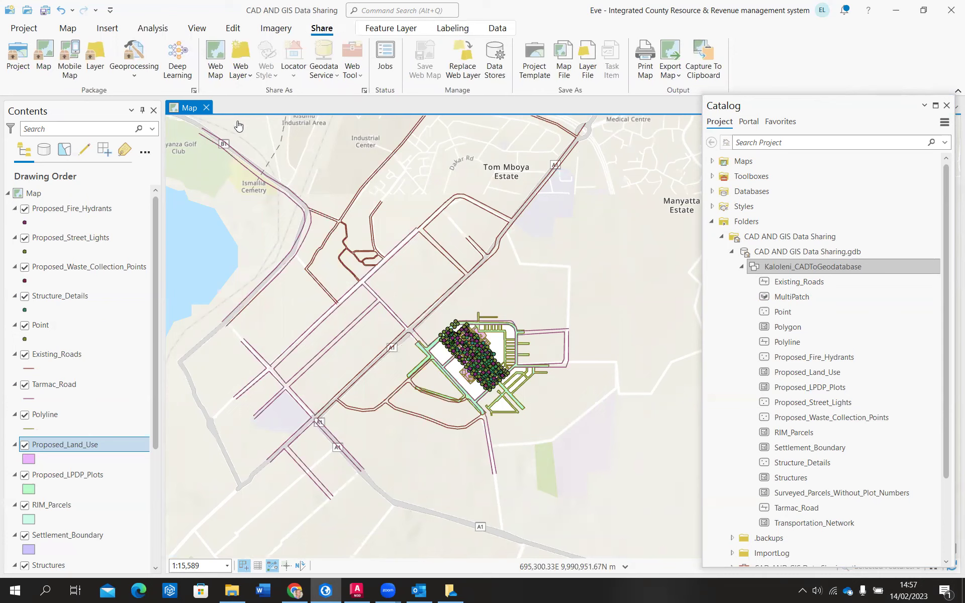
{"action": "left_click", "coordinate": [250, 76]}
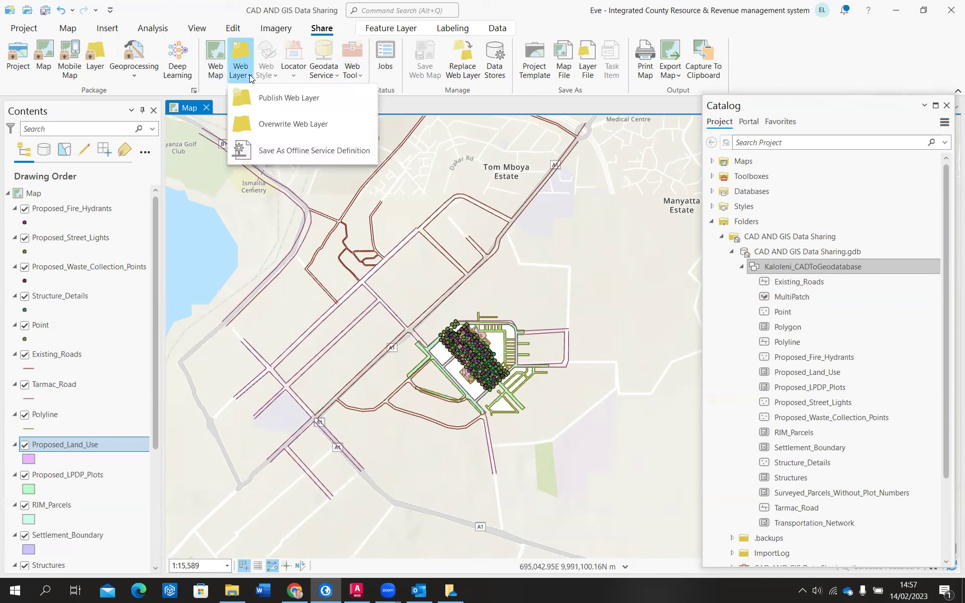
{"action": "left_click", "coordinate": [270, 99]}
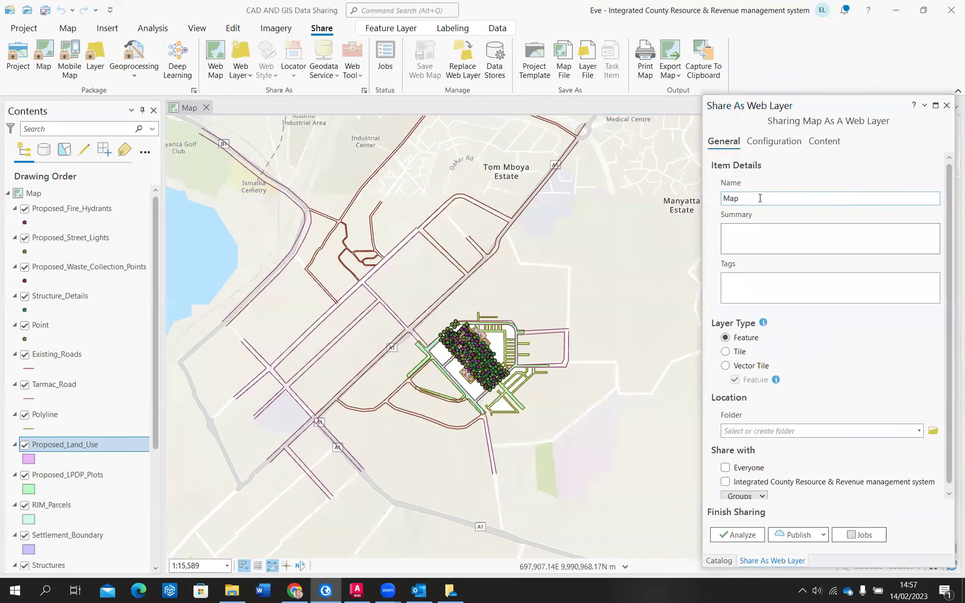
{"action": "left_click", "coordinate": [760, 198]}
{"action": "key", "text": "BackSpace"}
{"action": "key", "text": "BackSpace"}
{"action": "key", "text": "BackSpace"}
{"action": "key", "text": "Caps_Lock"}
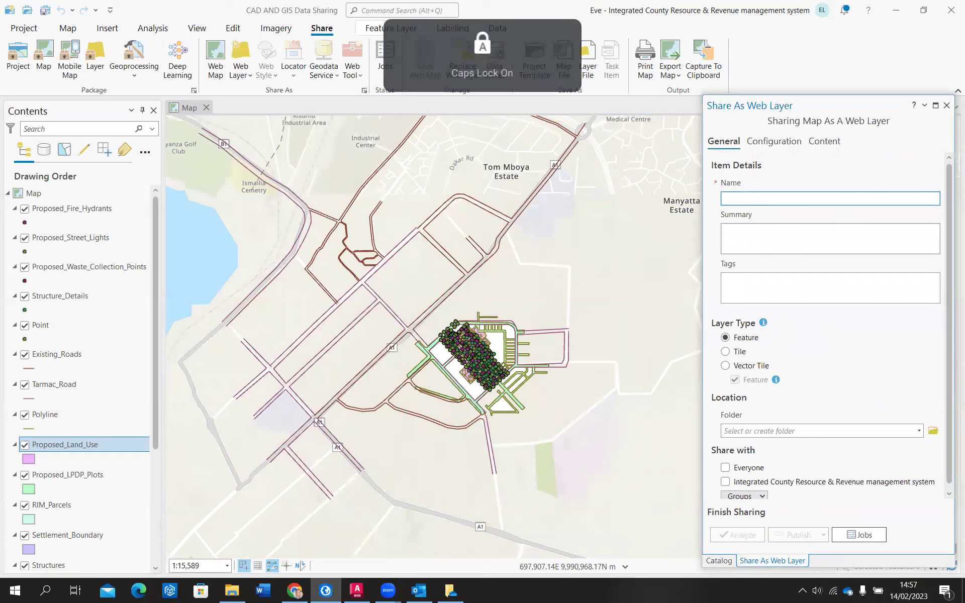
{"action": "type", "text": "Kaloleni f"}
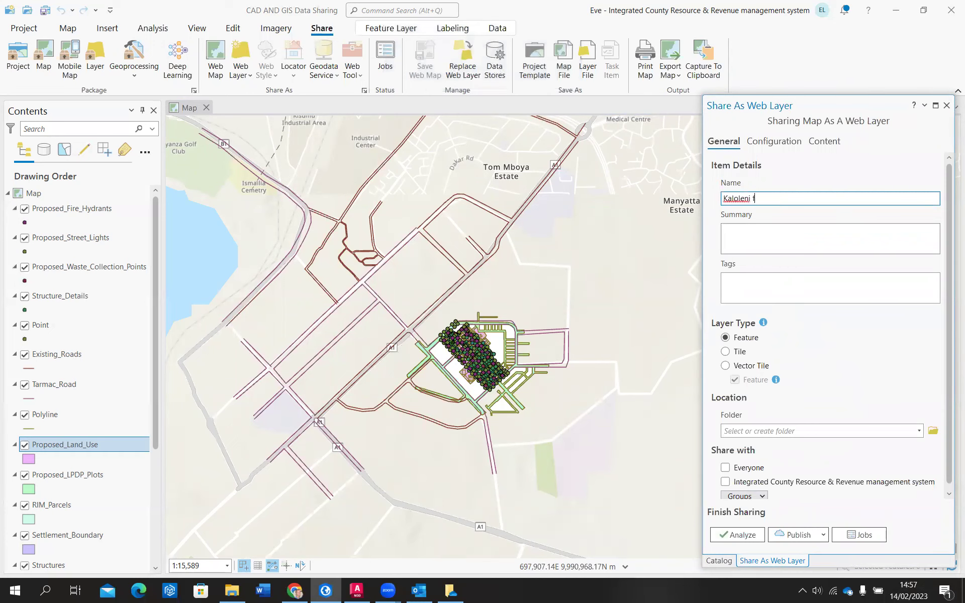
{"action": "type", "text": "easibility"}
- Enter 'Kaloleni feasibility' as the web layer summary
{"action": "left_click", "coordinate": [761, 241]}
{"action": "key", "text": "Caps_Lock"}
{"action": "type", "text": "K"}
{"action": "key", "text": "Caps_Lock"}
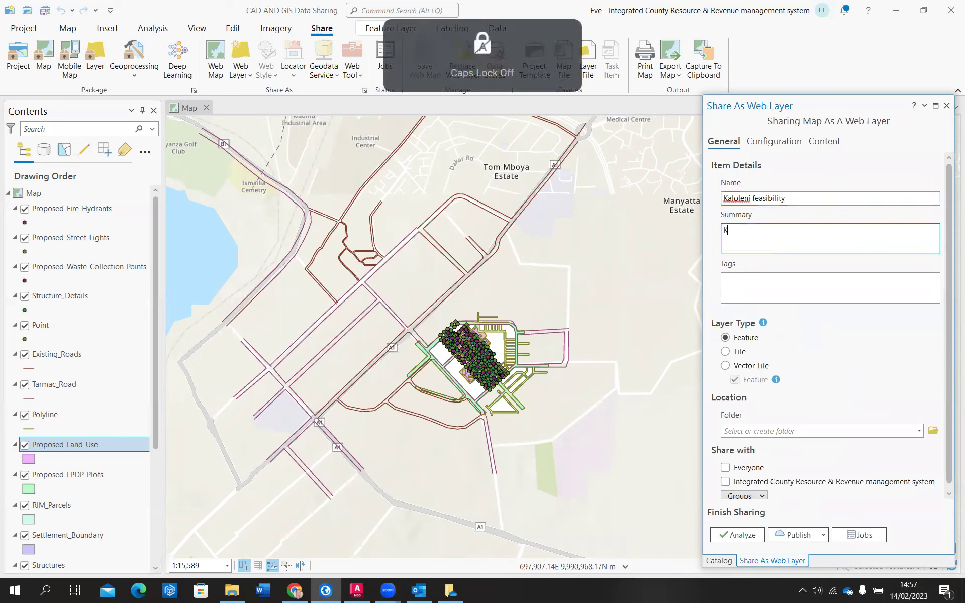
{"action": "type", "text": "aloleni feasibility"}
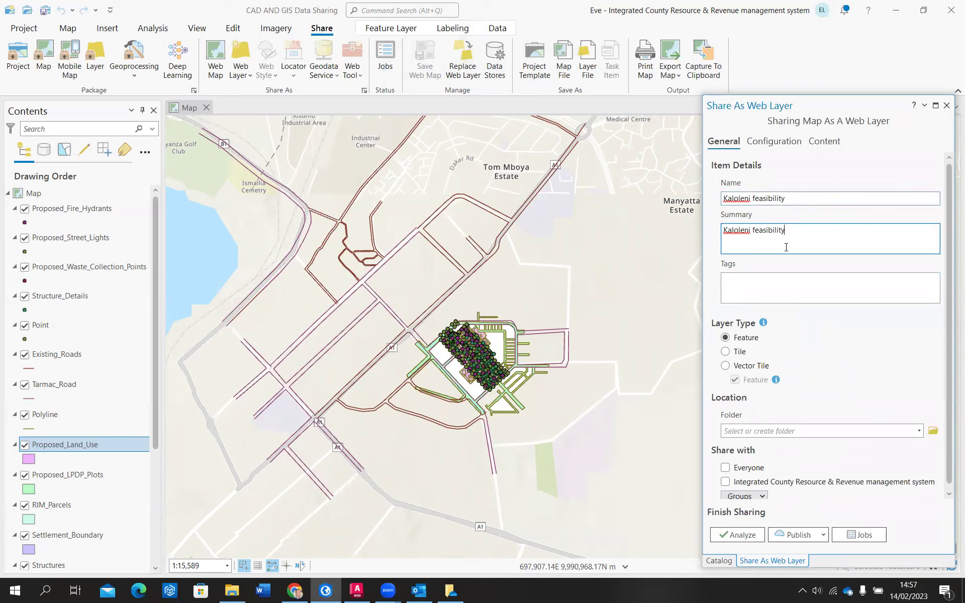
- Add the tags Kaloleni and Kisumu, then switch over to AutoCAD Map 3D
{"action": "left_click", "coordinate": [742, 282]}
{"action": "key", "text": "Caps_Lock"}
{"action": "type", "text": "K"}
{"action": "key", "text": "Caps_Lock"}
{"action": "type", "text": "al"}
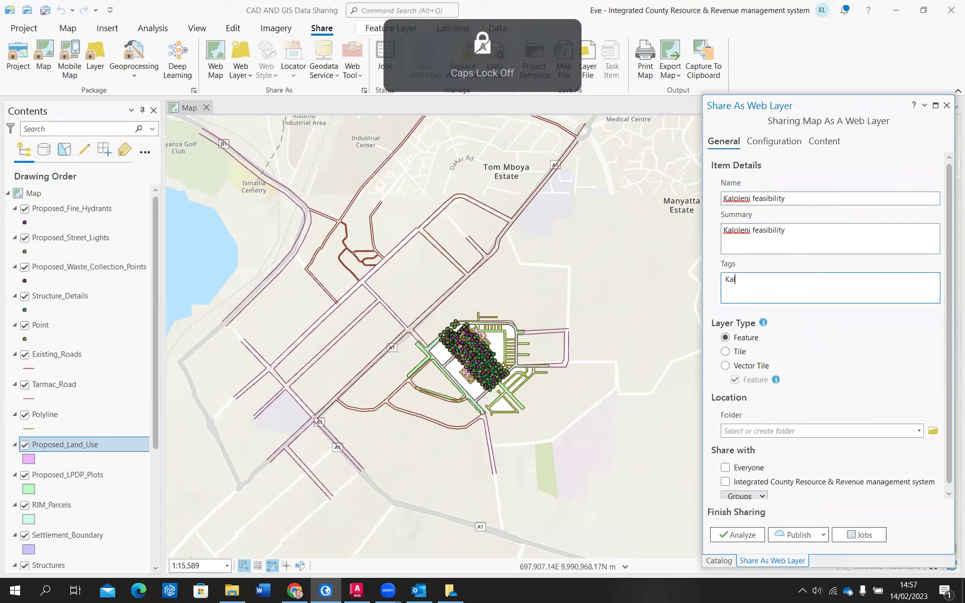
{"action": "type", "text": "ole"}
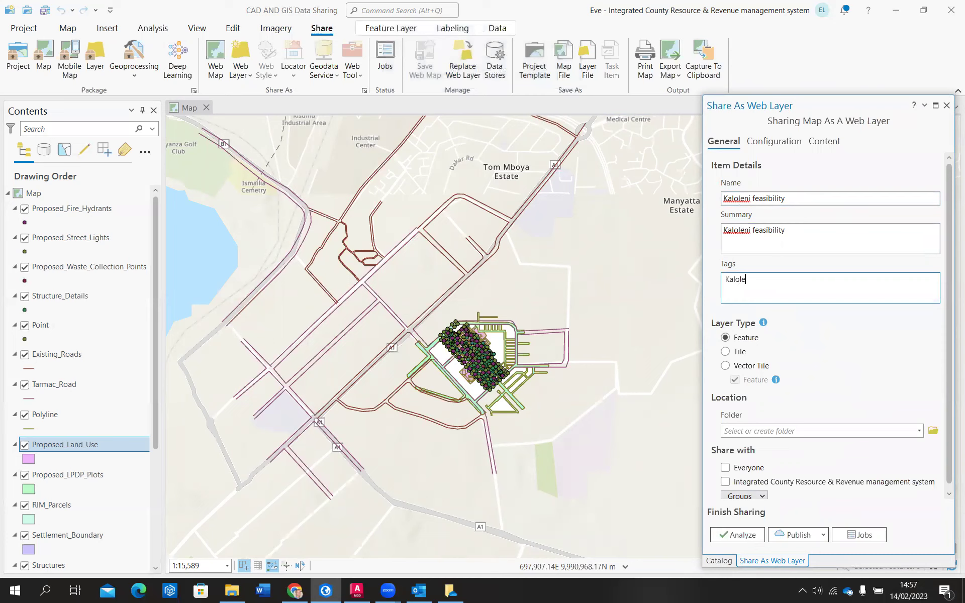
{"action": "type", "text": "ni"}
{"action": "key", "text": "Return"}
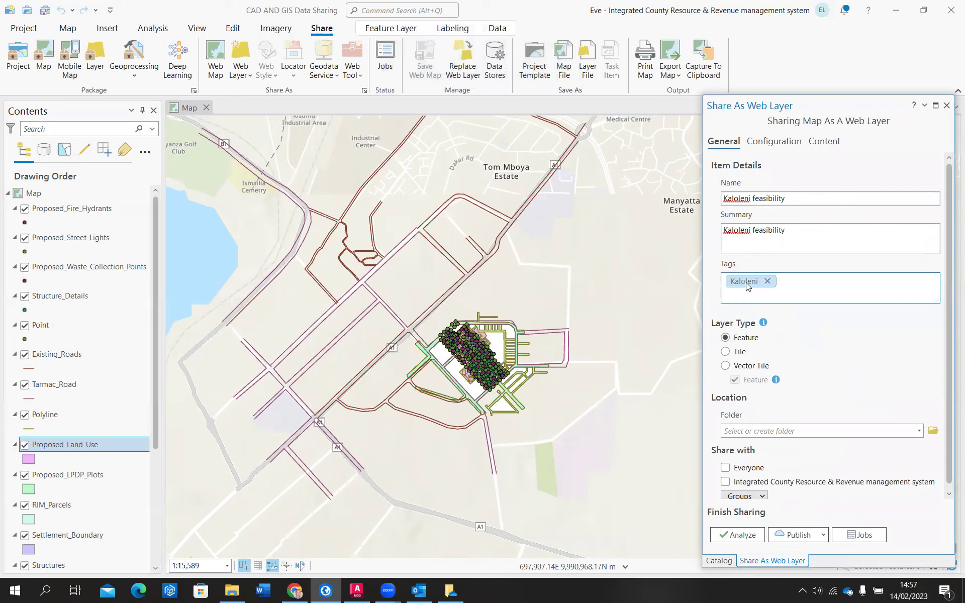
{"action": "key", "text": "Caps_Lock"}
{"action": "type", "text": "Kisumu"}
{"action": "key", "text": "Return"}
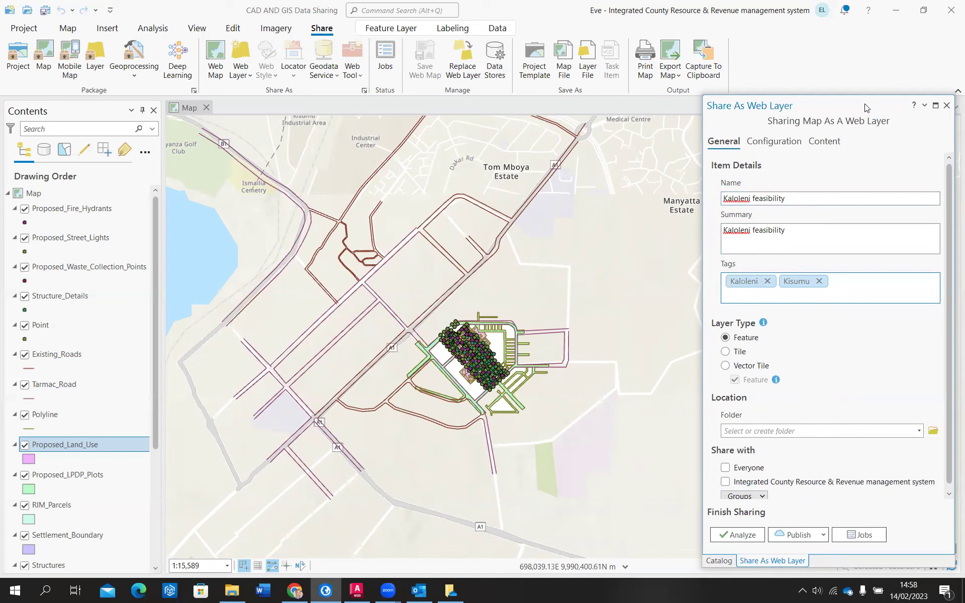
{"action": "left_click_drag", "start_coordinate": [865, 108], "coordinate": [839, 87]}
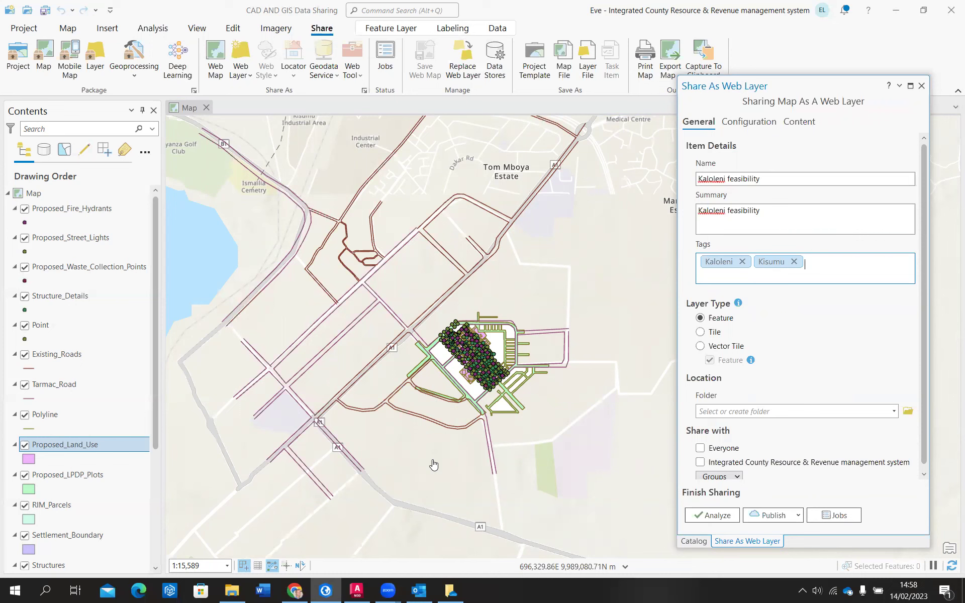
{"action": "left_click", "coordinate": [356, 591]}
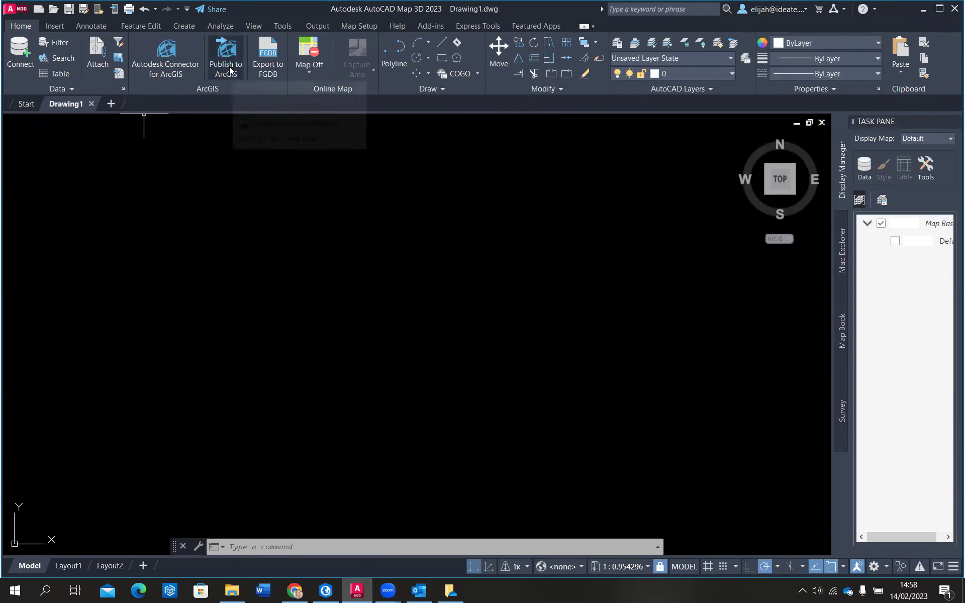
- Open Autodesk Connector for ArcGIS, sign out of the current account and choose ArcGIS Online
{"action": "left_click", "coordinate": [167, 68]}
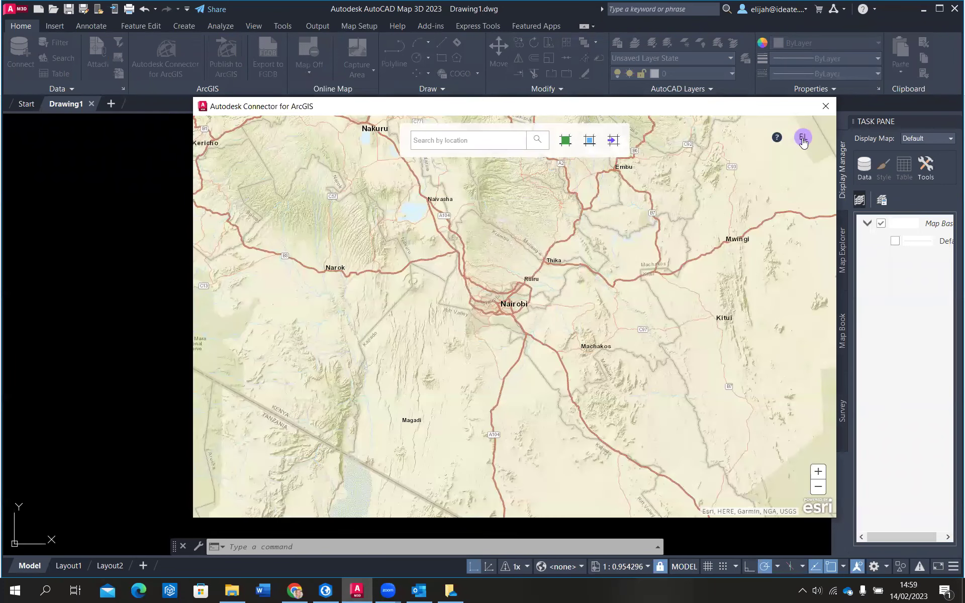
{"action": "left_click", "coordinate": [802, 138]}
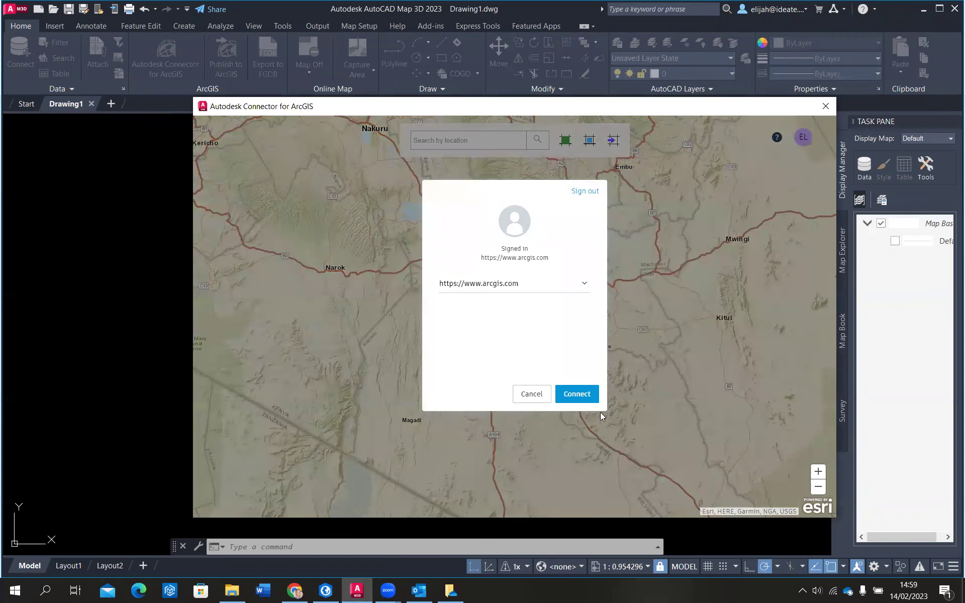
{"action": "left_click", "coordinate": [579, 192]}
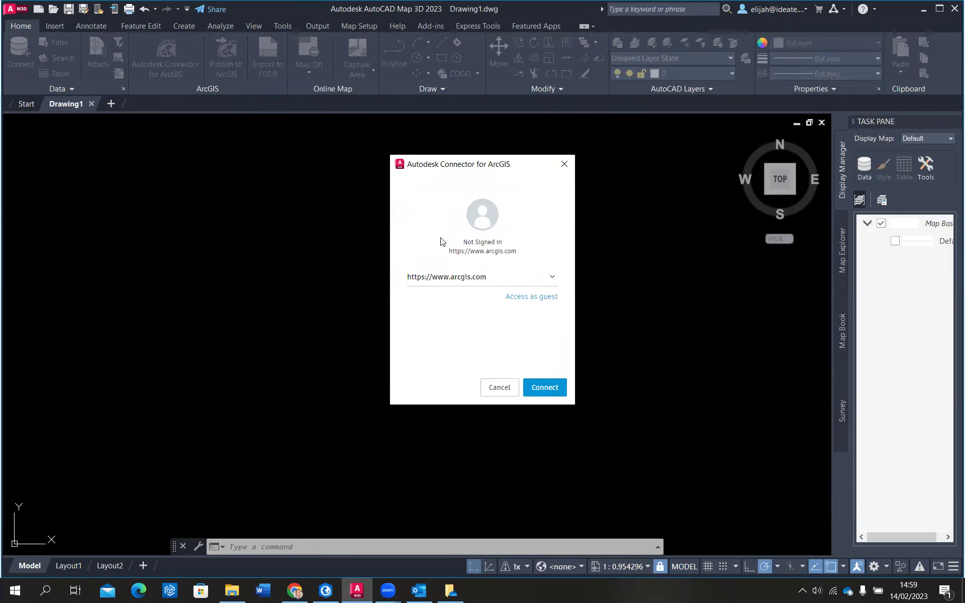
{"action": "left_click", "coordinate": [541, 391]}
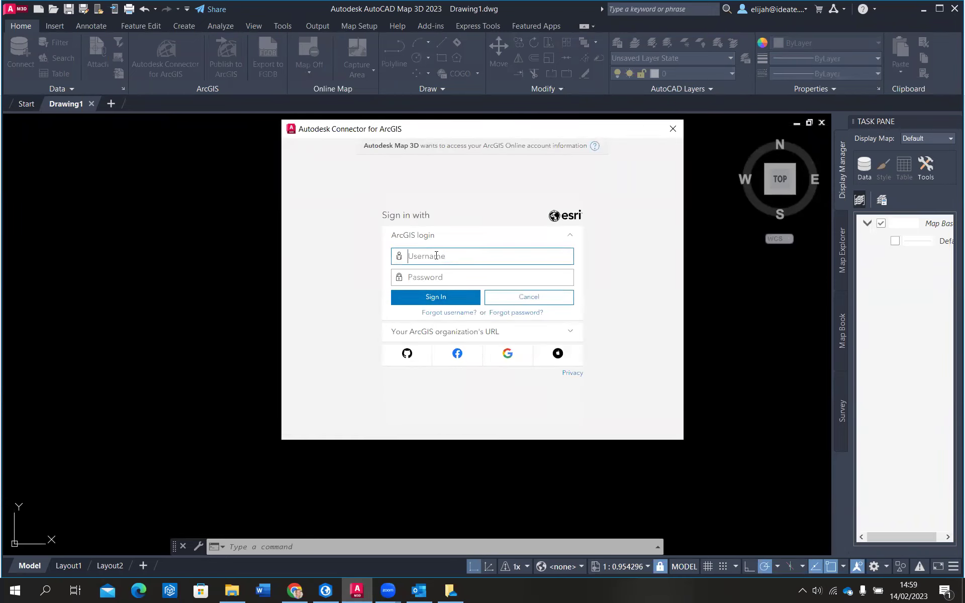
- Sign in with the ArcGIS account's username and password
{"action": "type", "text": "elleei_E"}
{"action": "key", "text": "Caps_Lock"}
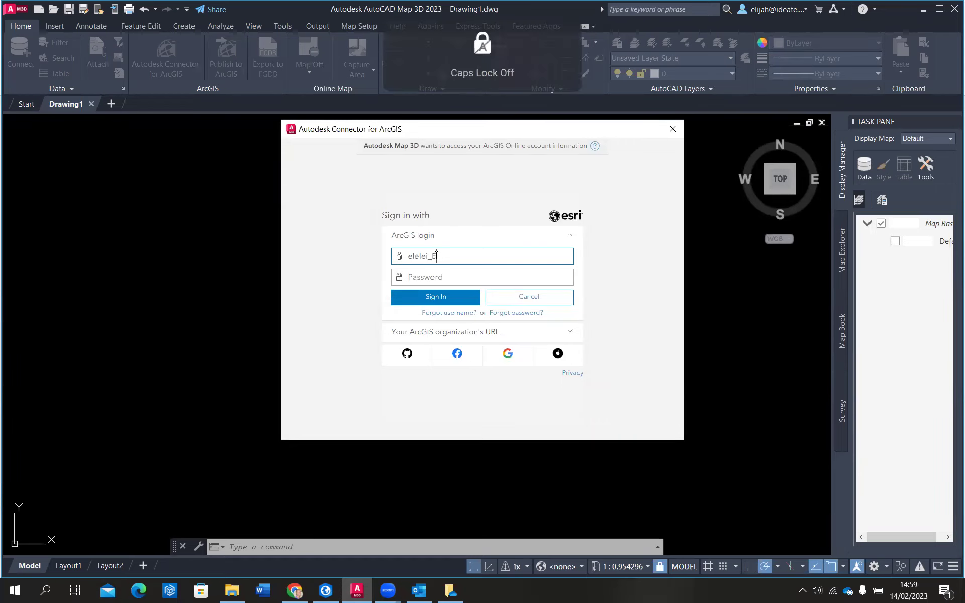
{"action": "type", "text": "sriEAsolutions"}
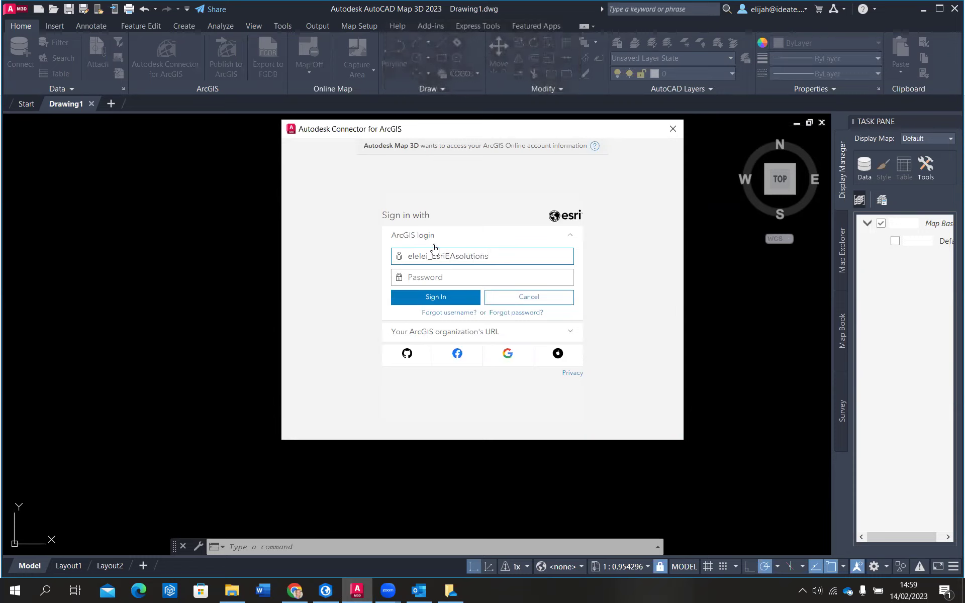
{"action": "left_click", "coordinate": [433, 277]}
{"action": "key", "text": "Caps_Lock"}
{"action": "type", "text": "•"}
{"action": "key", "text": "Caps_Lock"}
{"action": "type", "text": "•"}
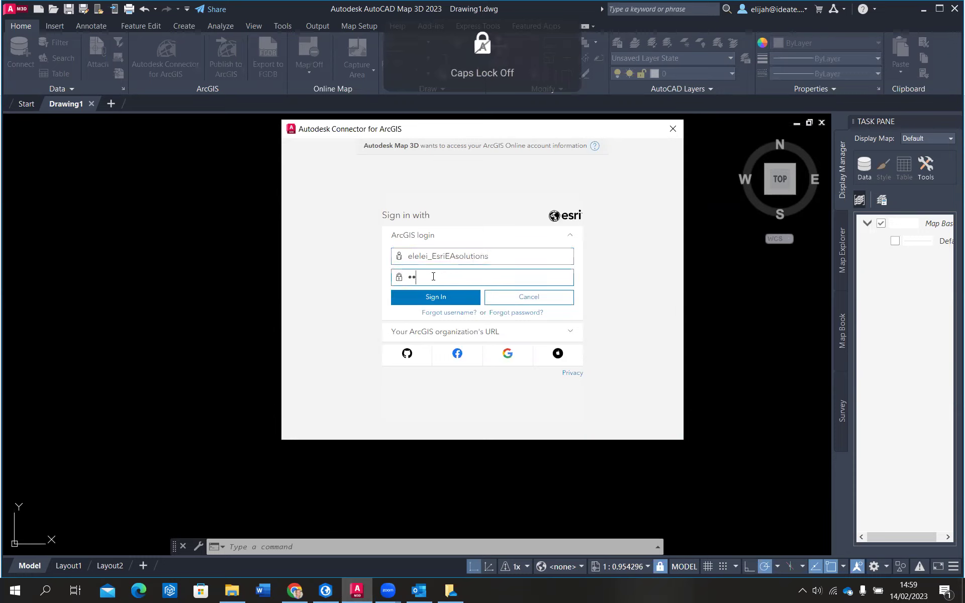
{"action": "type", "text": "•••••"}
{"action": "key", "text": "Caps_Lock"}
{"action": "type", "text": "•••"}
{"action": "key", "text": "Caps_Lock"}
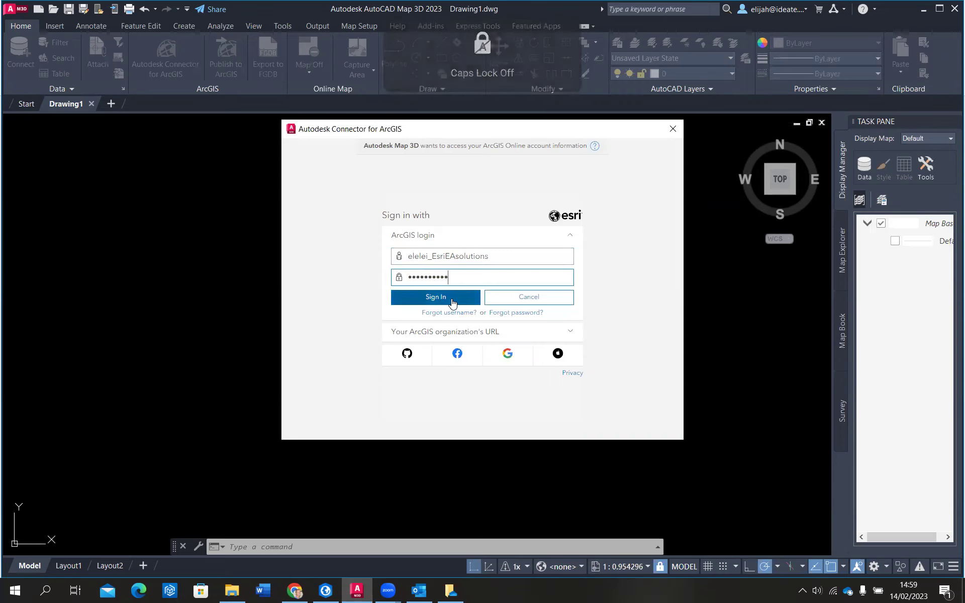
{"action": "left_click", "coordinate": [452, 301]}
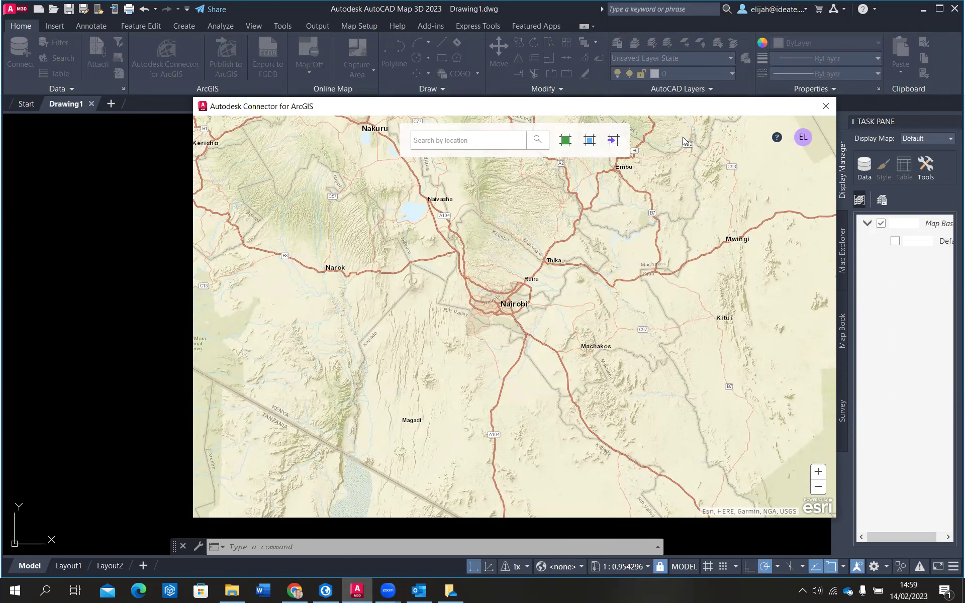
- Search the map for Kisumu, dismiss the result popup, and list items under My Content
{"action": "left_click", "coordinate": [458, 140]}
{"action": "key", "text": "Caps_Lock"}
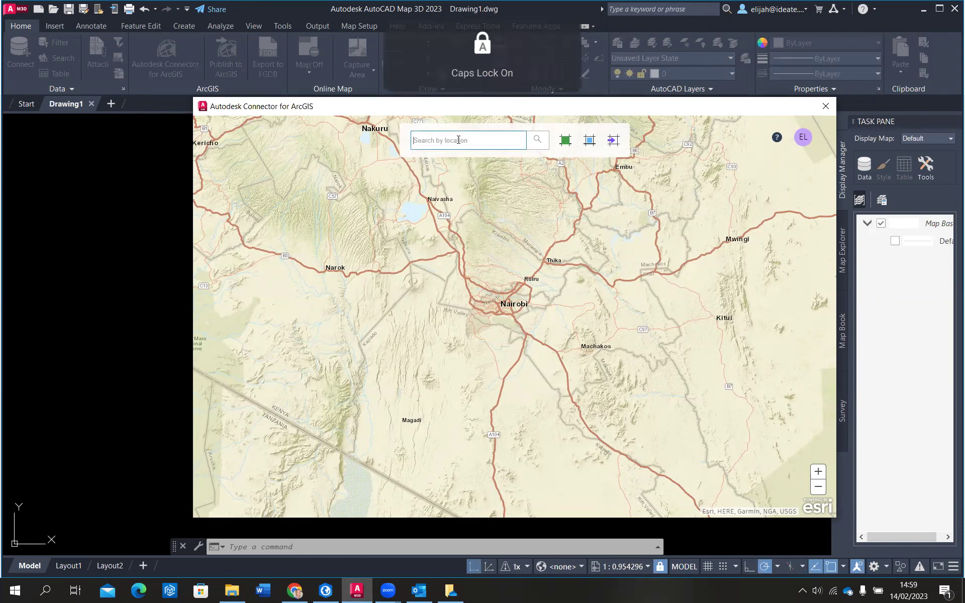
{"action": "type", "text": "K"}
{"action": "key", "text": "Caps_Lock"}
{"action": "type", "text": "isumu"}
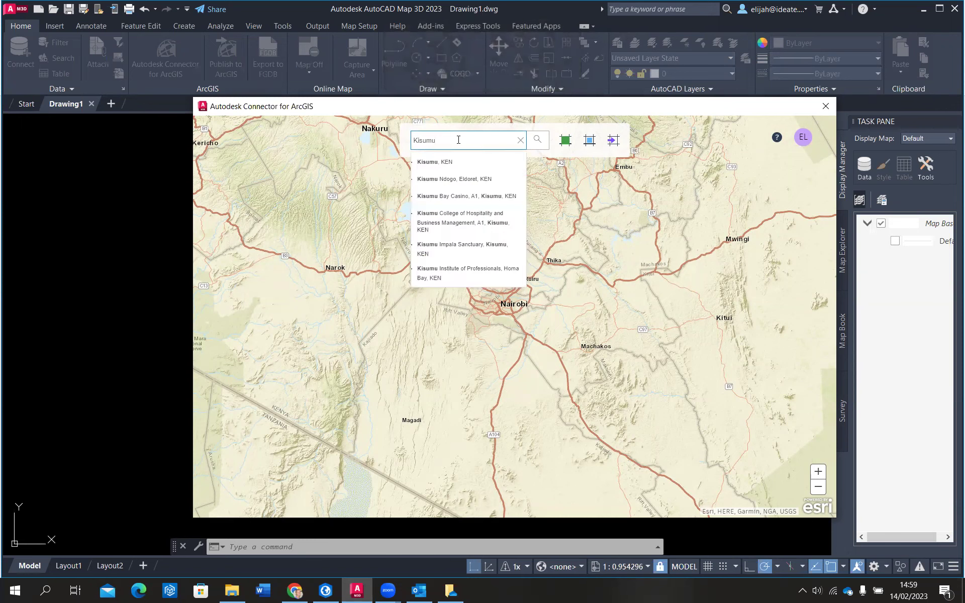
{"action": "key", "text": "Return"}
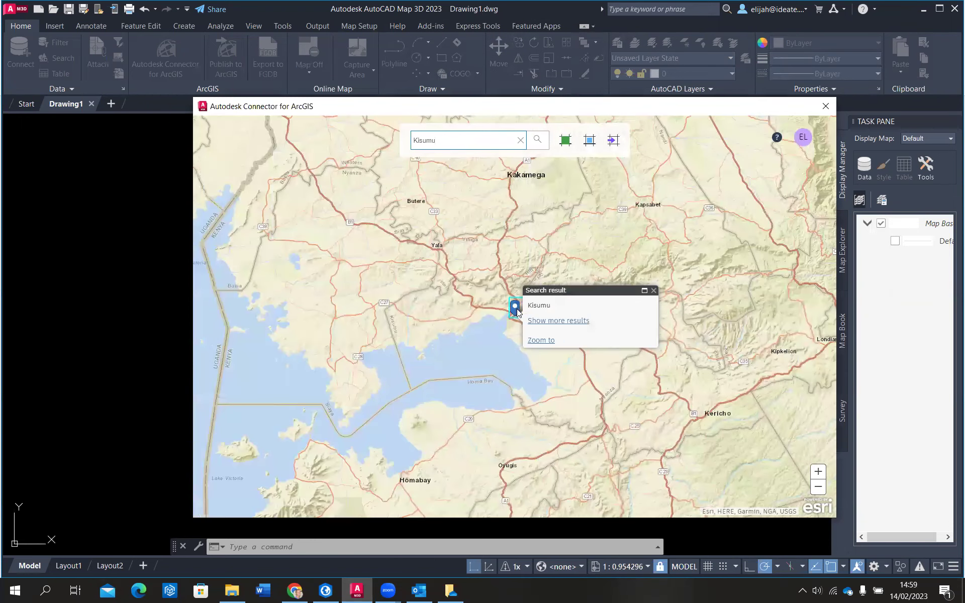
{"action": "scroll", "coordinate": [512, 340], "scroll_direction": "up", "scroll_amount": 4}
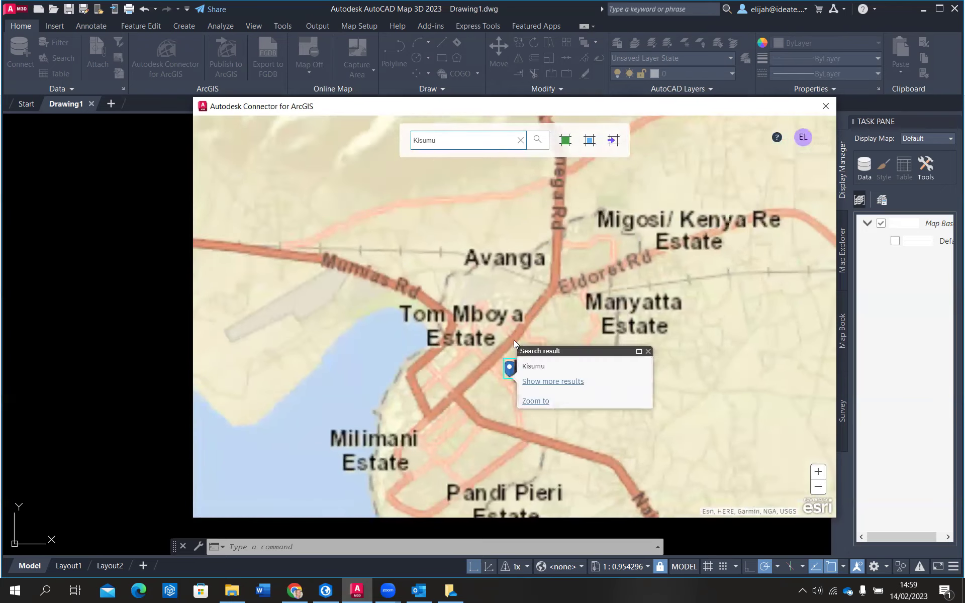
{"action": "scroll", "coordinate": [519, 272], "scroll_direction": "down", "scroll_amount": 3}
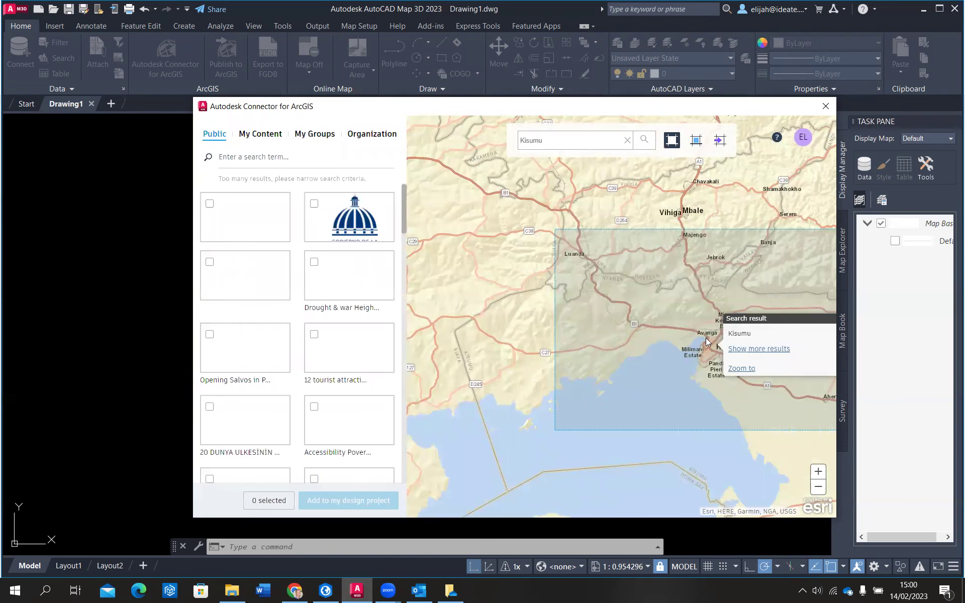
{"action": "scroll", "coordinate": [688, 327], "scroll_direction": "down", "scroll_amount": 1}
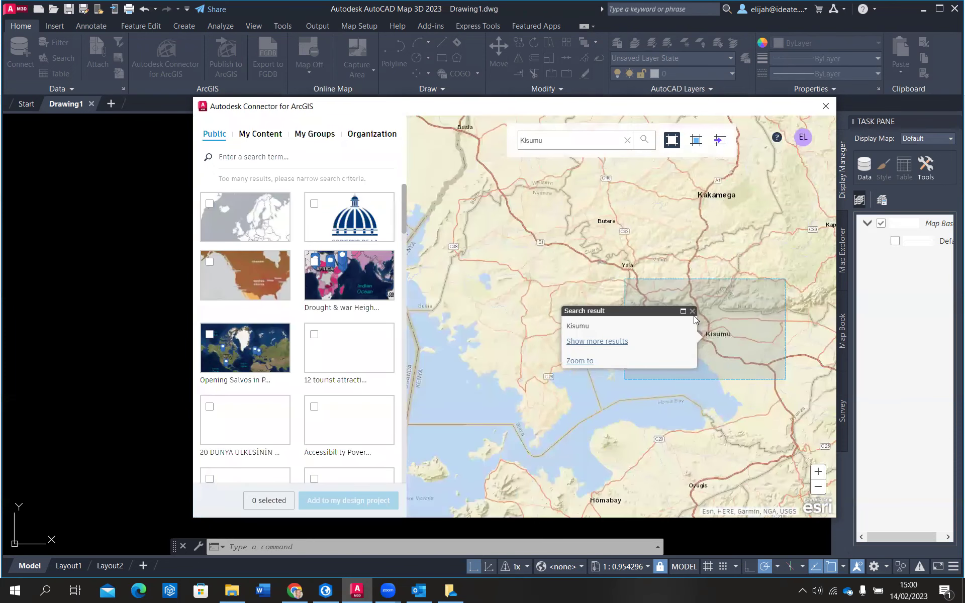
{"action": "left_click", "coordinate": [692, 311]}
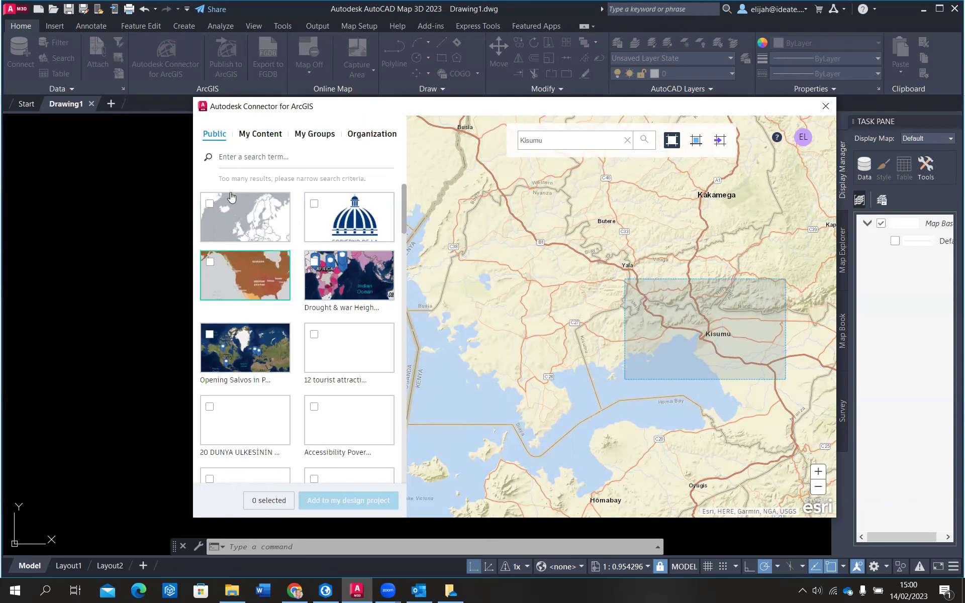
{"action": "left_click", "coordinate": [262, 165]}
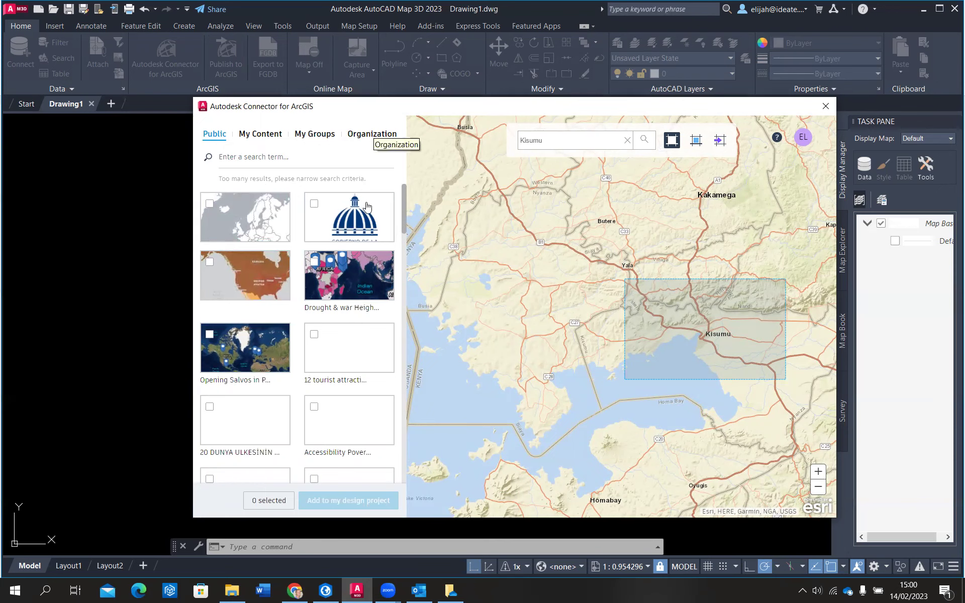
{"action": "left_click", "coordinate": [265, 136]}
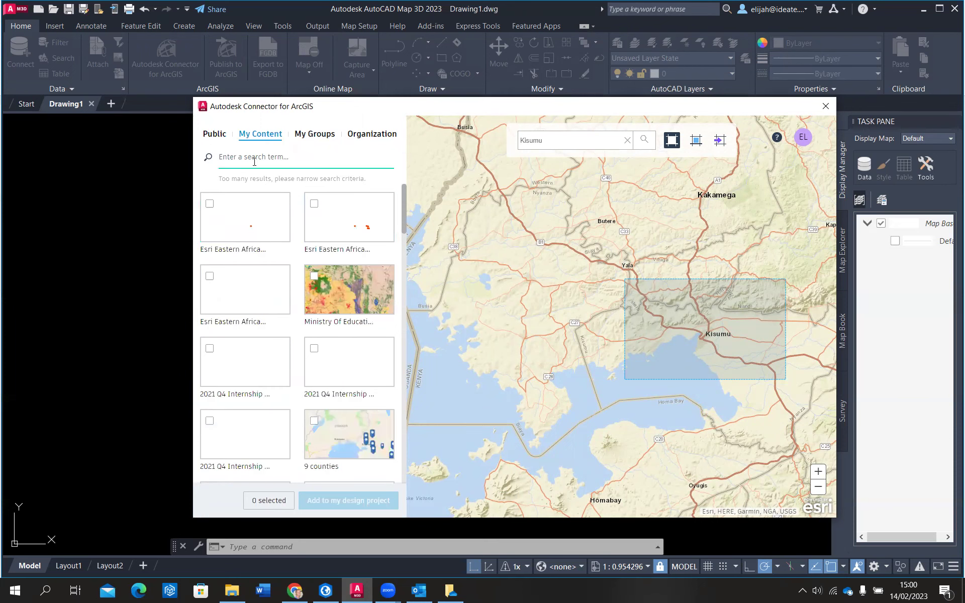
- Search My Content for Kaloleni and select the Kaloleni feasibility item
{"action": "left_click", "coordinate": [254, 162]}
{"action": "type", "text": "K"}
{"action": "key", "text": "Caps_Lock"}
{"action": "type", "text": "aloleni"}
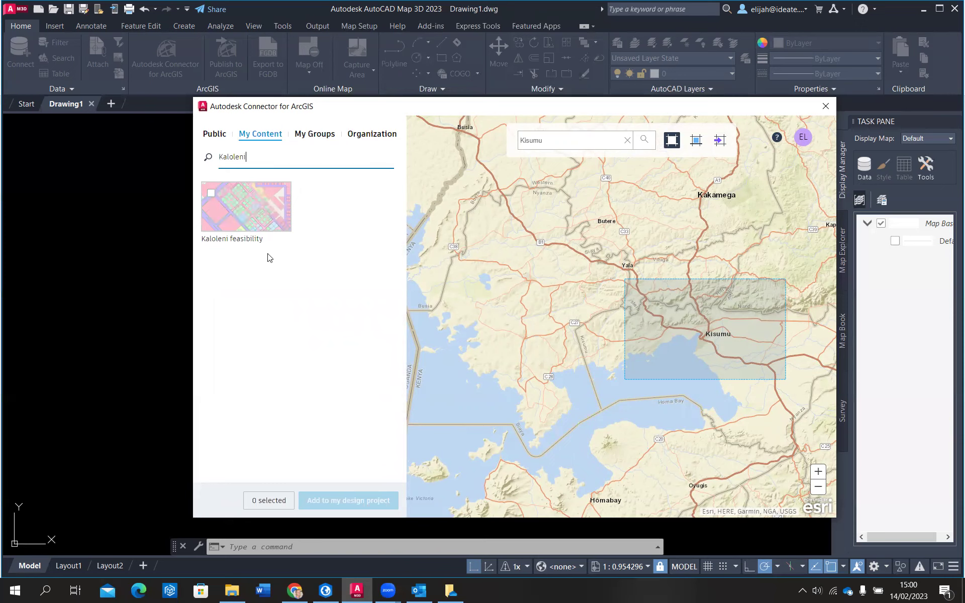
{"action": "left_click", "coordinate": [212, 195]}
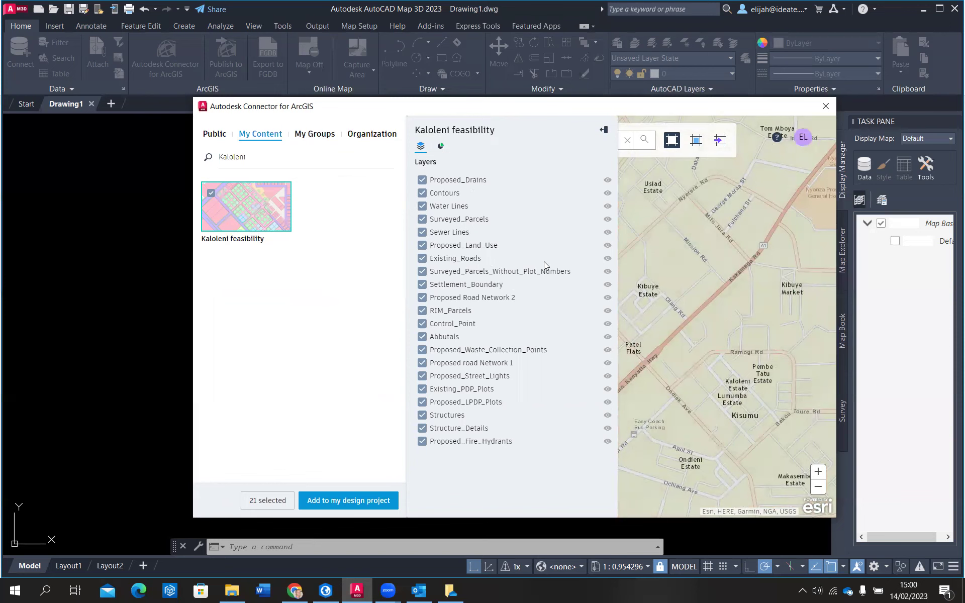
- Check all 21 layers, including Proposed_Drains, Contours and Water Lines
{"action": "left_click", "coordinate": [424, 181]}
{"action": "left_click", "coordinate": [422, 193]}
{"action": "left_click", "coordinate": [422, 206]}
{"action": "left_click", "coordinate": [422, 181]}
- Add the selected Kaloleni feasibility layers to Drawing1 and let the features finish loading
{"action": "left_click", "coordinate": [350, 503]}
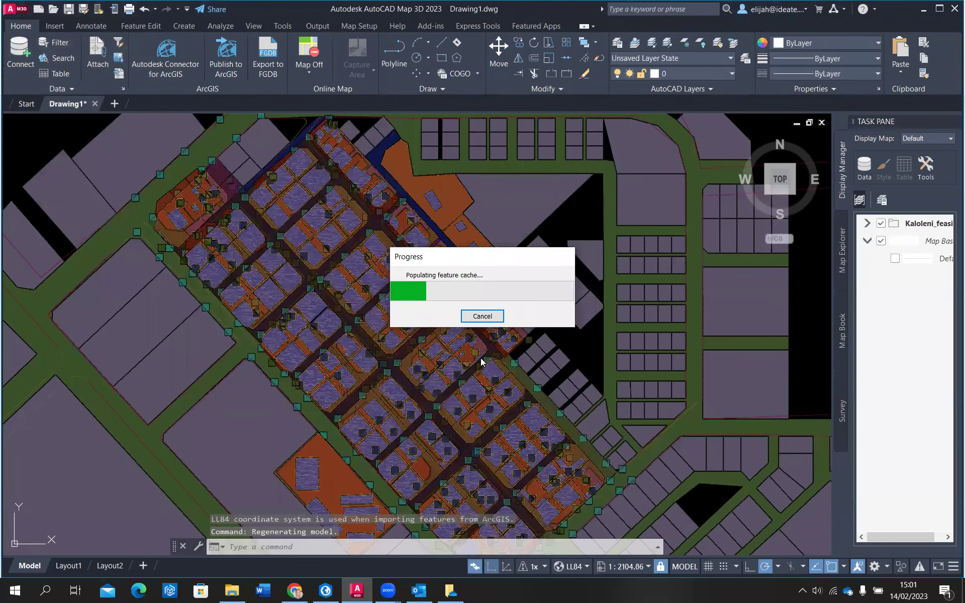
{"action": "scroll", "coordinate": [435, 404], "scroll_direction": "down", "scroll_amount": 2}
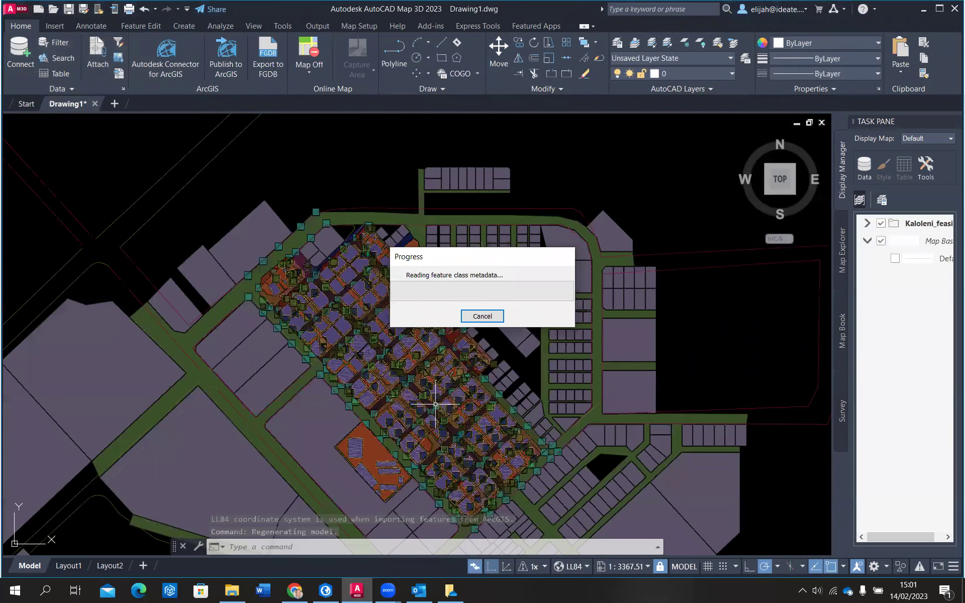
{"action": "scroll", "coordinate": [435, 404], "scroll_direction": "down", "scroll_amount": 2}
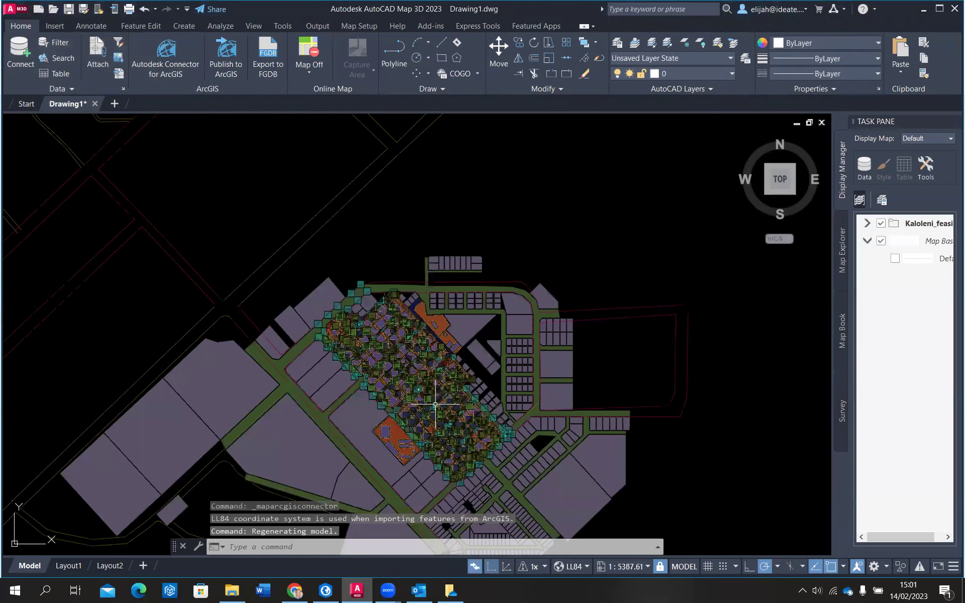
{"action": "scroll", "coordinate": [435, 404], "scroll_direction": "up", "scroll_amount": 2}
{"action": "scroll", "coordinate": [444, 398], "scroll_direction": "up", "scroll_amount": 2}
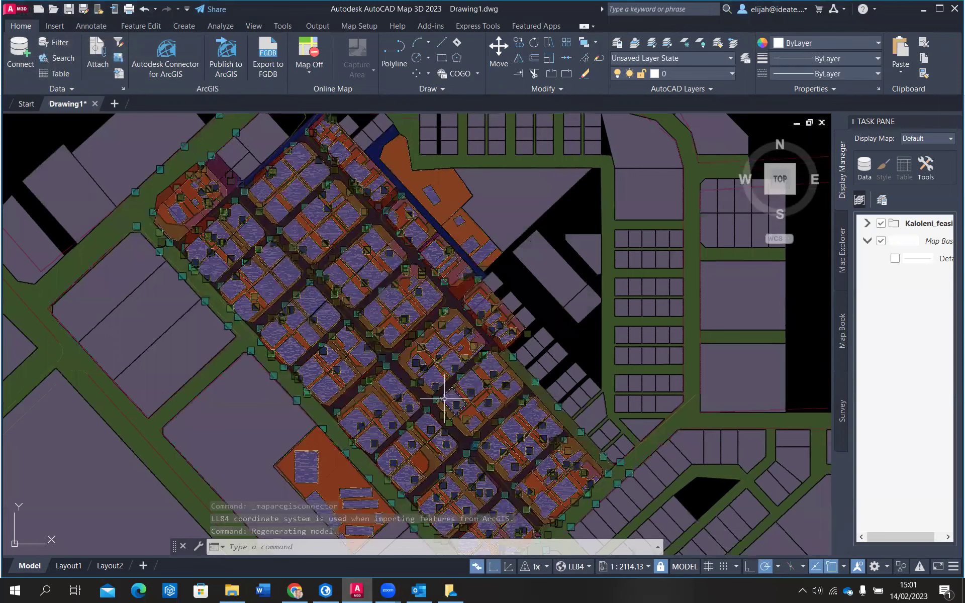
{"action": "scroll", "coordinate": [444, 397], "scroll_direction": "down", "scroll_amount": 2}
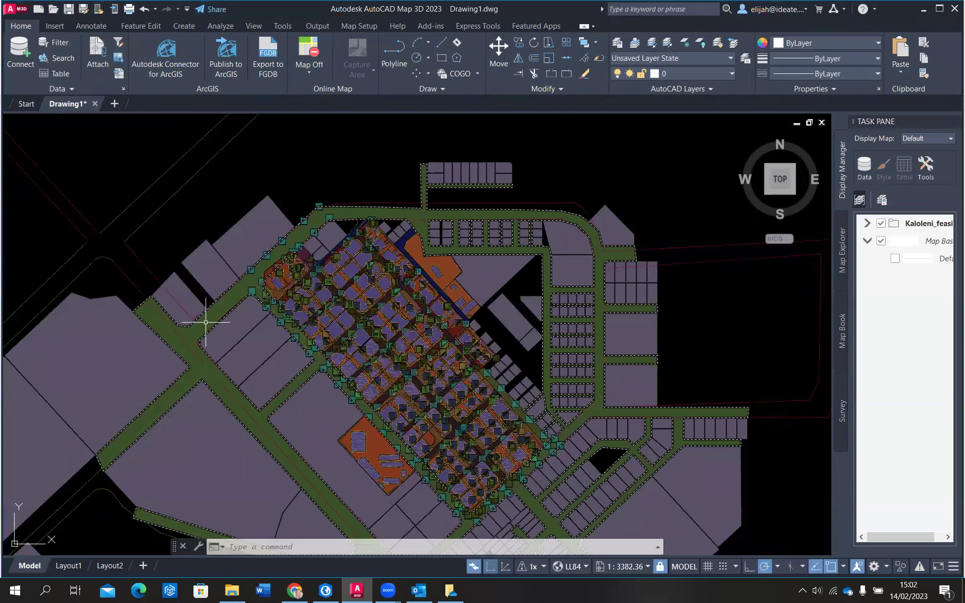
{"action": "mouse_move", "coordinate": [205, 322]}
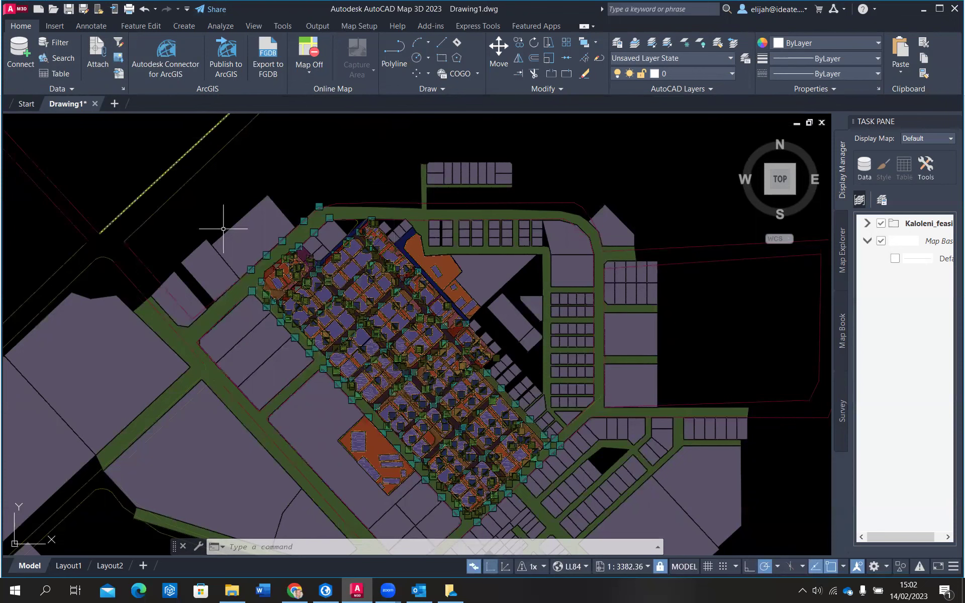
- Connect Publish to ArcGIS and select all Kaloleni_feasibility layers, Proposed_Fire_Hydrants through Proposed_Drains, without a spatial filter
{"action": "left_click", "coordinate": [229, 74]}
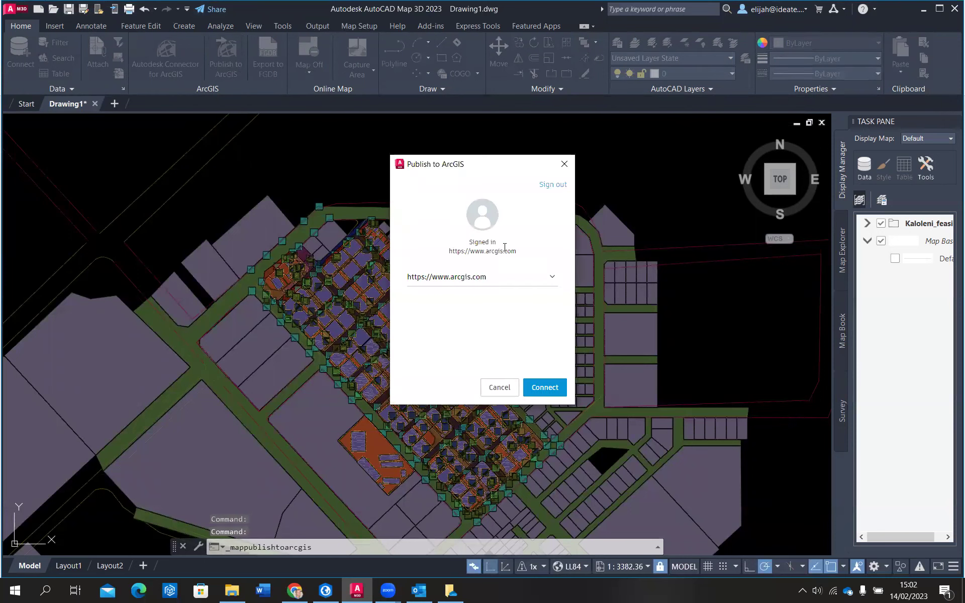
{"action": "left_click", "coordinate": [547, 390]}
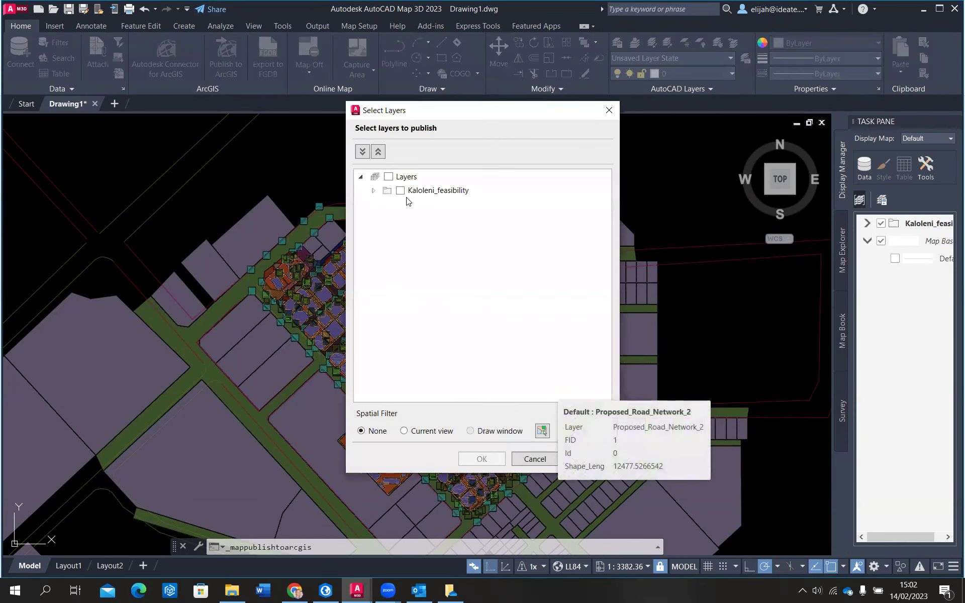
{"action": "left_click", "coordinate": [400, 191]}
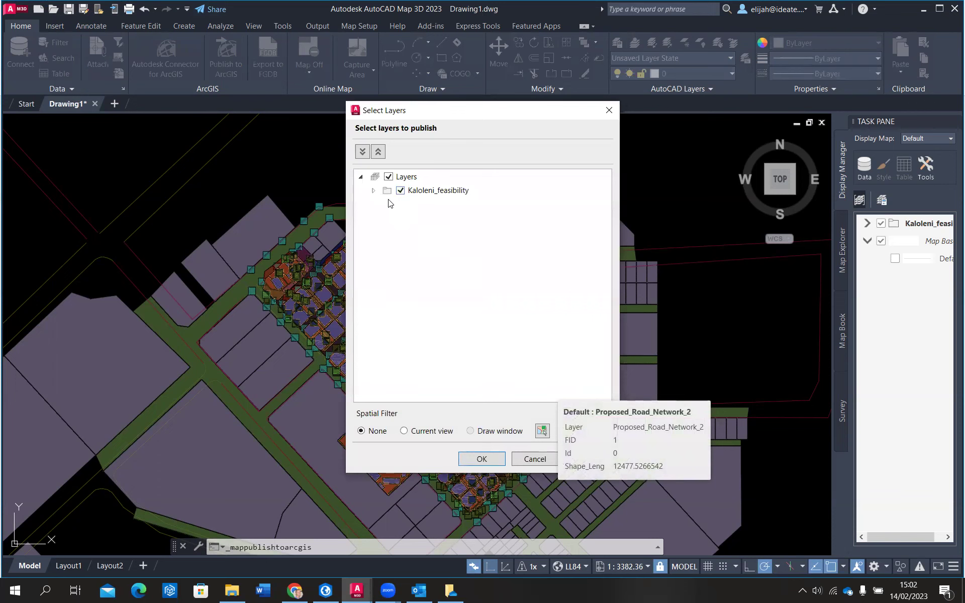
{"action": "left_click", "coordinate": [373, 190]}
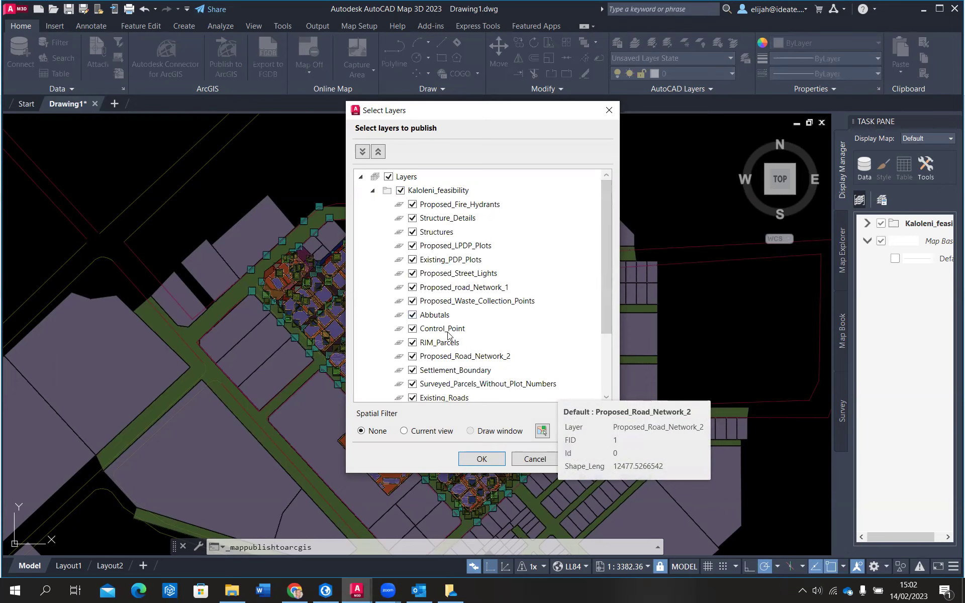
{"action": "left_click_drag", "start_coordinate": [606, 260], "coordinate": [601, 237]}
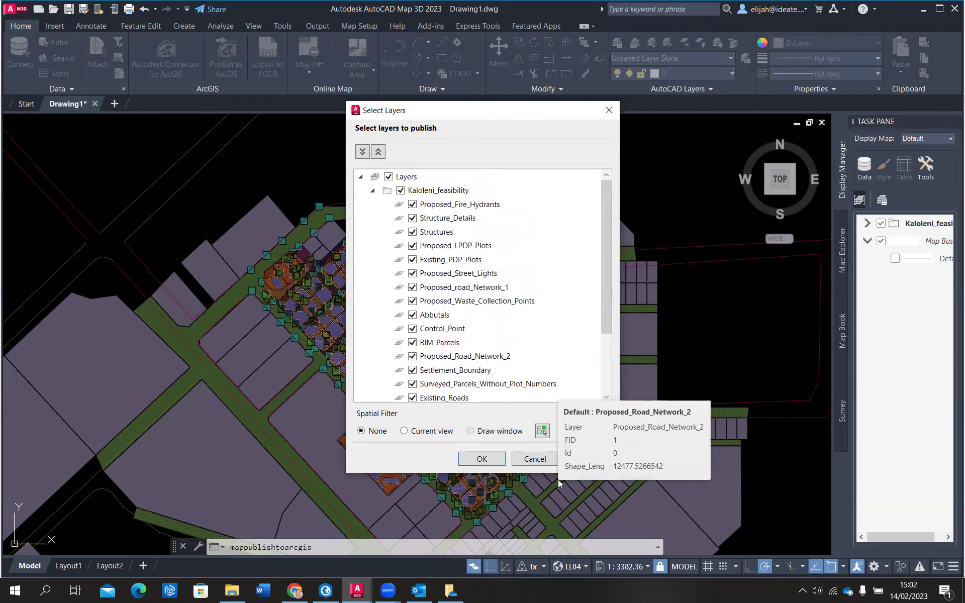
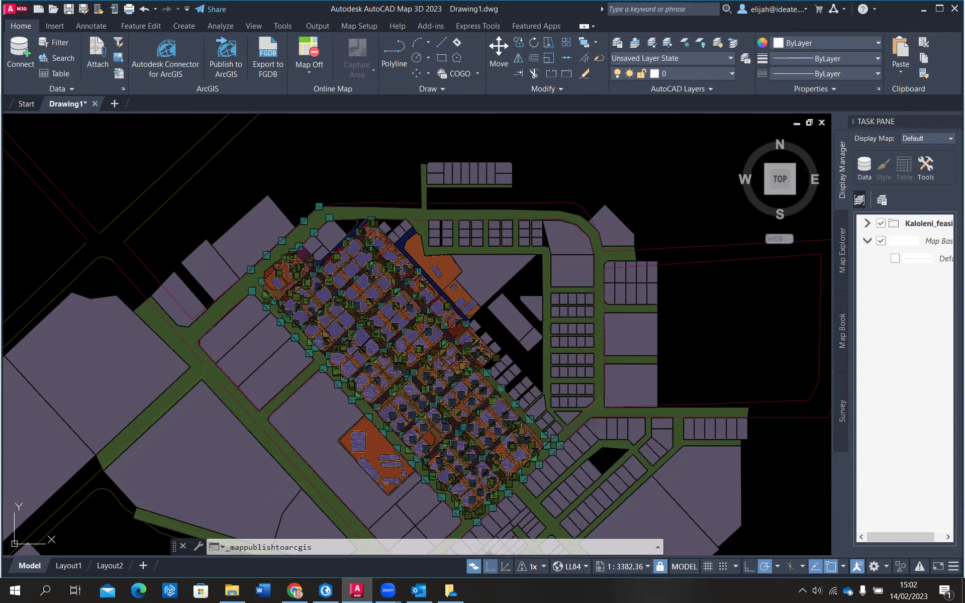
- Keep the area of interest over Kisumu and continue to the layer definitions
{"action": "mouse_move", "coordinate": [271, 246]}
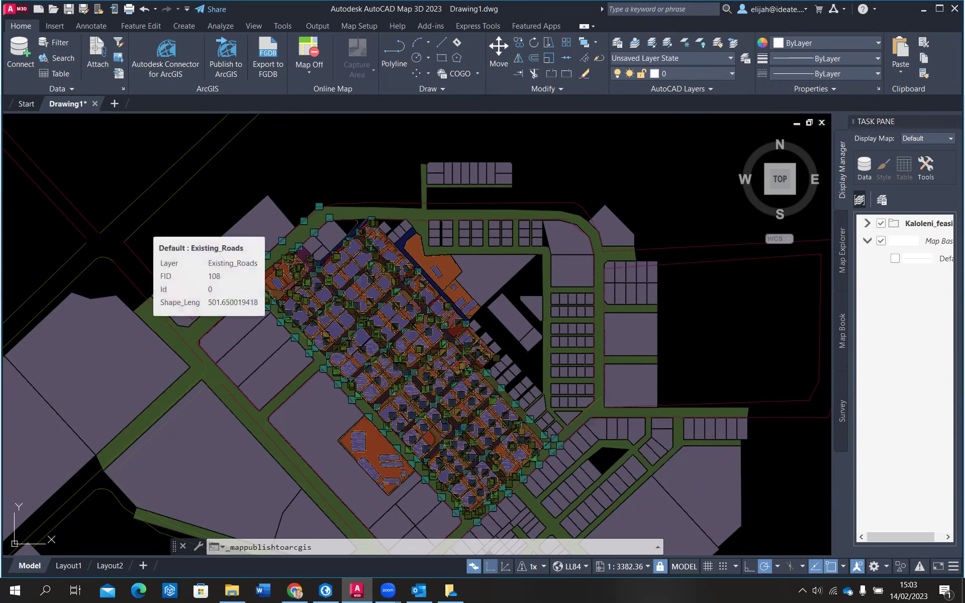
{"action": "mouse_move", "coordinate": [265, 294]}
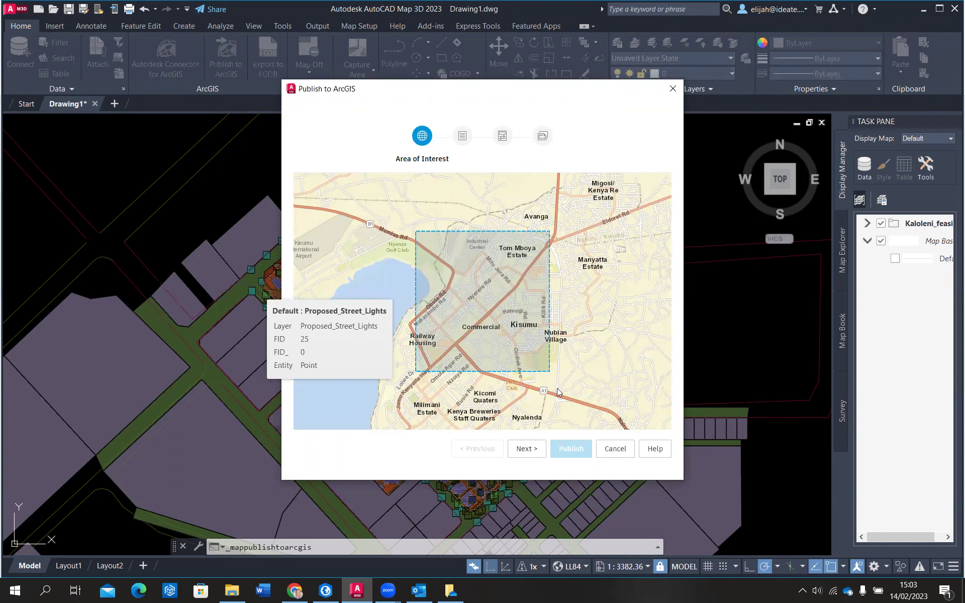
{"action": "left_click", "coordinate": [525, 451]}
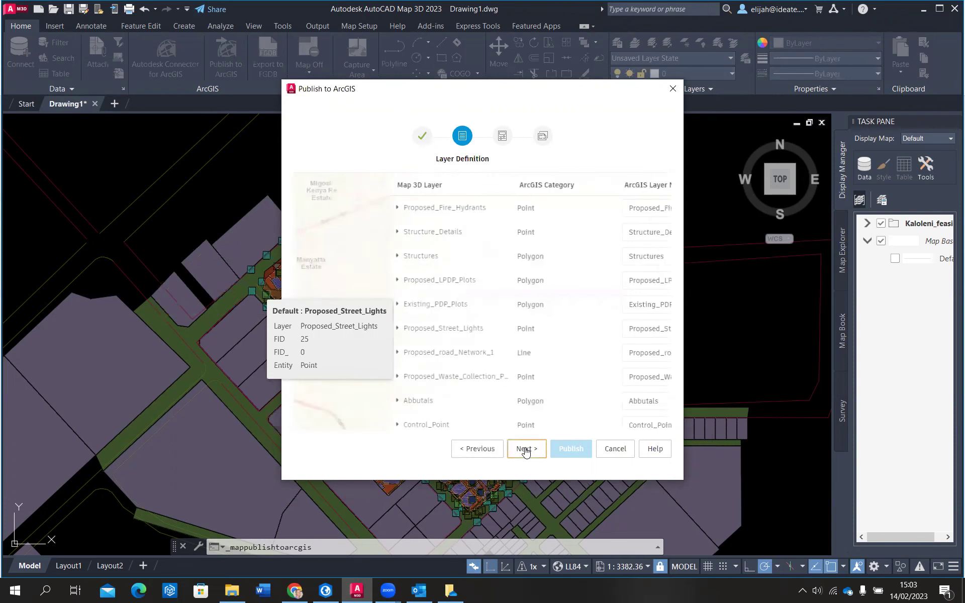
- Review the Layer Definition table, checking Proposed_Fire_Hydrants' attributes, then continue to Item Settings
{"action": "scroll", "coordinate": [432, 327], "scroll_direction": "down", "scroll_amount": 3}
{"action": "scroll", "coordinate": [442, 312], "scroll_direction": "up", "scroll_amount": 3}
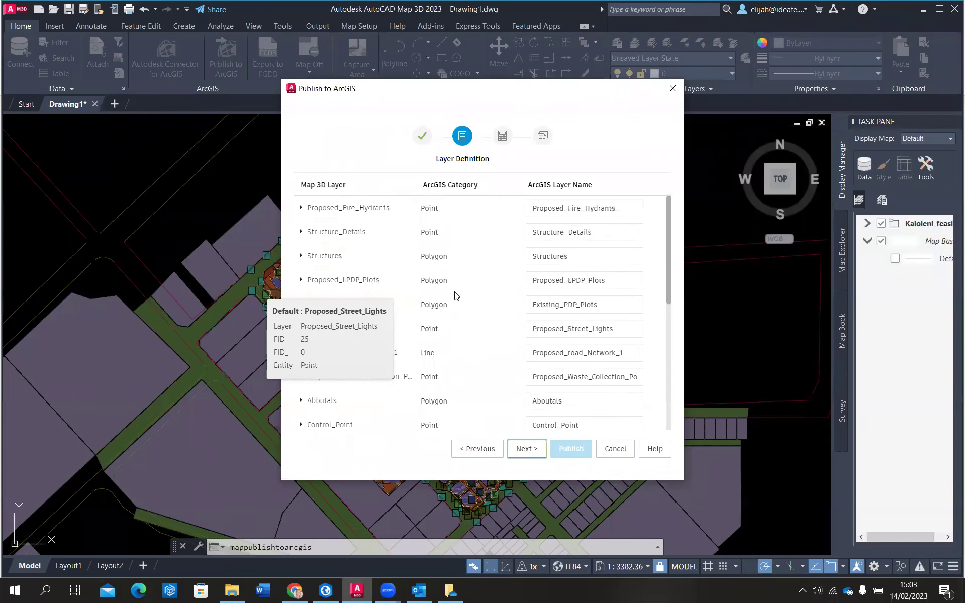
{"action": "left_click", "coordinate": [301, 209]}
{"action": "scroll", "coordinate": [374, 270], "scroll_direction": "down", "scroll_amount": 2}
{"action": "scroll", "coordinate": [382, 276], "scroll_direction": "up", "scroll_amount": 2}
{"action": "scroll", "coordinate": [409, 291], "scroll_direction": "down", "scroll_amount": 2}
{"action": "scroll", "coordinate": [471, 298], "scroll_direction": "up", "scroll_amount": 2}
{"action": "left_click", "coordinate": [524, 450]}
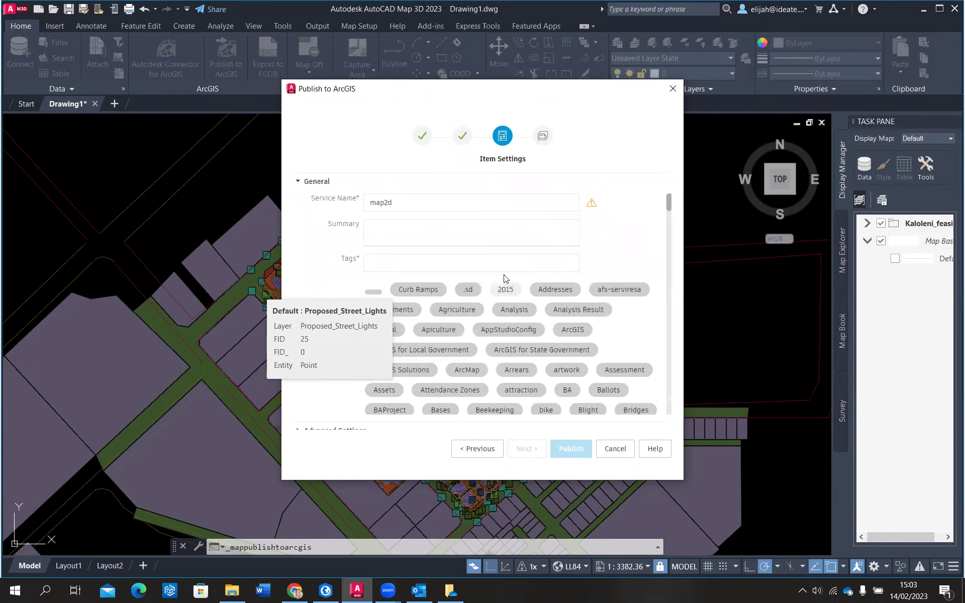
- Replace the default service name map2d with CADGISCONVERSION
{"action": "left_click", "coordinate": [403, 202]}
{"action": "key", "text": "BackSpace"}
{"action": "key", "text": "BackSpace"}
{"action": "key", "text": "BackSpace"}
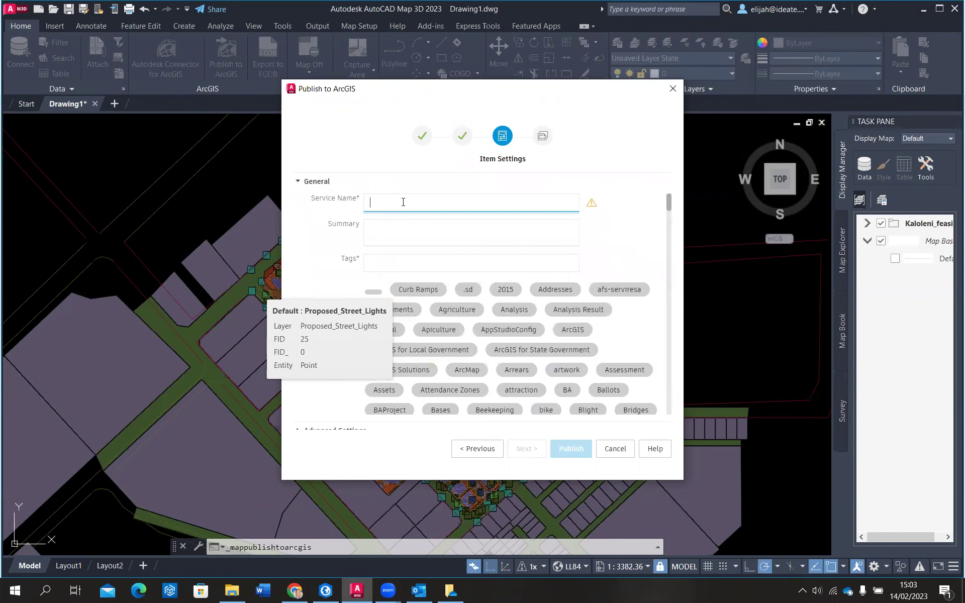
{"action": "key", "text": "Caps_Lock"}
{"action": "type", "text": "CAD GIS"}
{"action": "key", "text": "BackSpace"}
{"action": "key", "text": "BackSpace"}
{"action": "type", "text": "GISCONVERSION"}
- Enter the item summary 'Sharing data'
{"action": "left_click", "coordinate": [390, 232]}
{"action": "type", "text": "C"}
{"action": "key", "text": "Caps_Lock"}
{"action": "type", "text": "onversion of"}
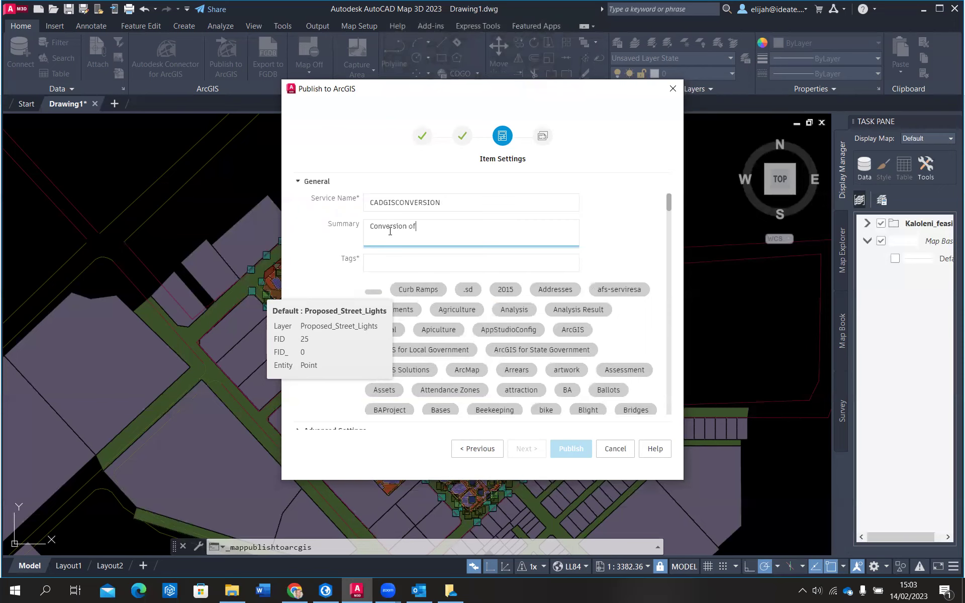
{"action": "key", "text": "BackSpace"}
{"action": "key", "text": "BackSpace"}
{"action": "key", "text": "BackSpace"}
{"action": "key", "text": "BackSpace"}
{"action": "key", "text": "BackSpace"}
{"action": "key", "text": "BackSpace"}
{"action": "key", "text": "BackSpace"}
{"action": "key", "text": "BackSpace"}
{"action": "key", "text": "BackSpace"}
{"action": "key", "text": "BackSpace"}
{"action": "key", "text": "BackSpace"}
{"action": "key", "text": "BackSpace"}
{"action": "key", "text": "Caps_Lock"}
{"action": "type", "text": "S"}
{"action": "key", "text": "Caps_Lock"}
{"action": "type", "text": "haring dat"}
- Add the tag Kaloleni and continue to the Publishing Location step
{"action": "left_click", "coordinate": [382, 266]}
{"action": "key", "text": "Caps_Lock"}
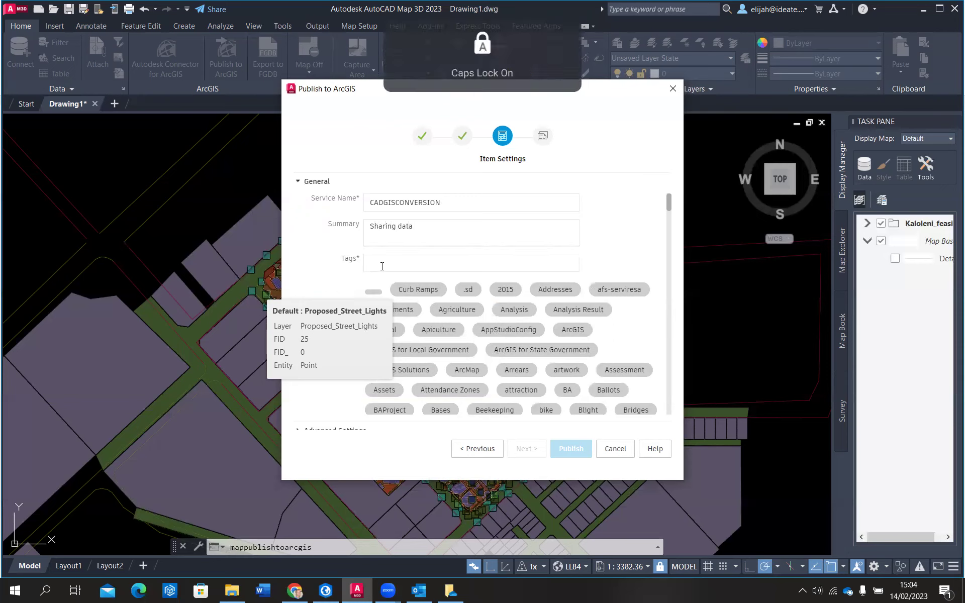
{"action": "type", "text": "K"}
{"action": "key", "text": "Caps_Lock"}
{"action": "type", "text": "alole"}
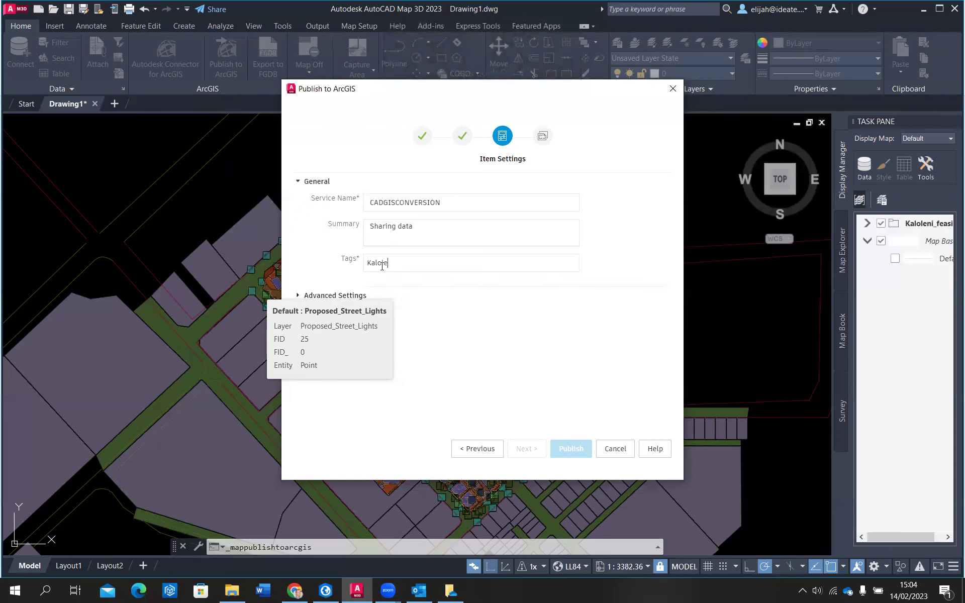
{"action": "type", "text": "ni"}
{"action": "key", "text": "Return"}
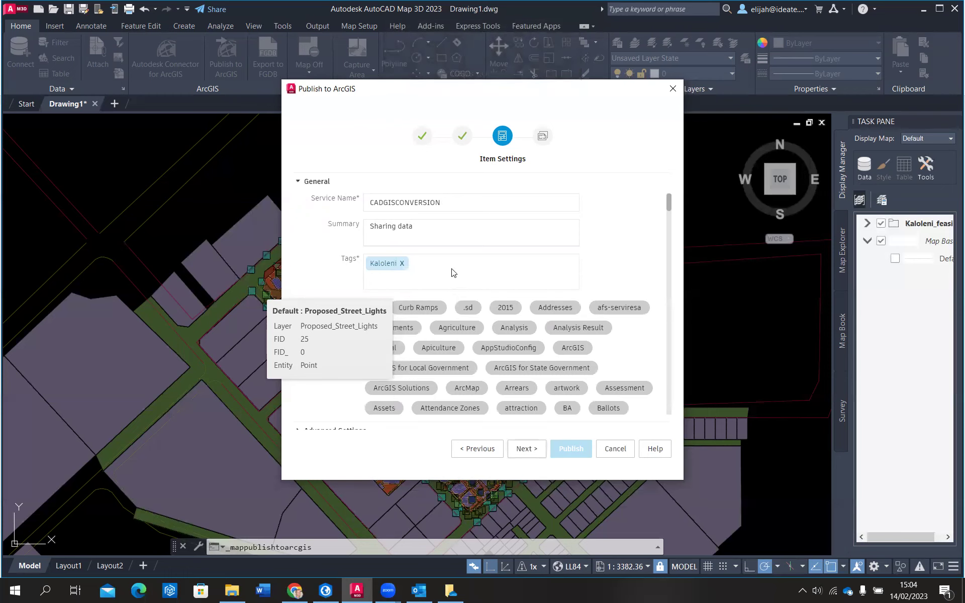
{"action": "key", "text": "Caps_Lock"}
{"action": "key", "text": "Caps_Lock"}
{"action": "left_click", "coordinate": [527, 449]}
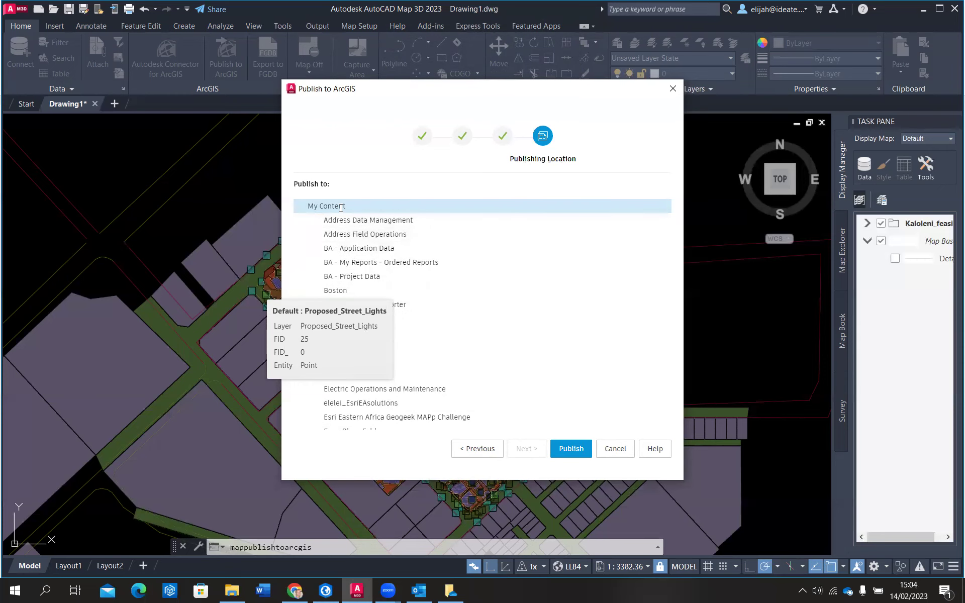
- Publish the layers to My Content and bring up the browser's content list
{"action": "left_click", "coordinate": [572, 450]}
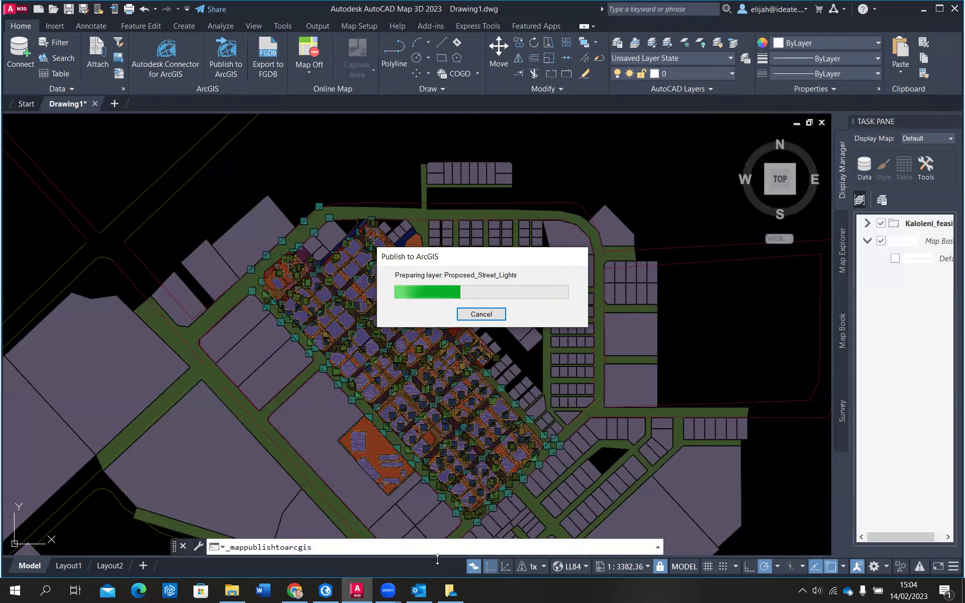
{"action": "left_click", "coordinate": [300, 591]}
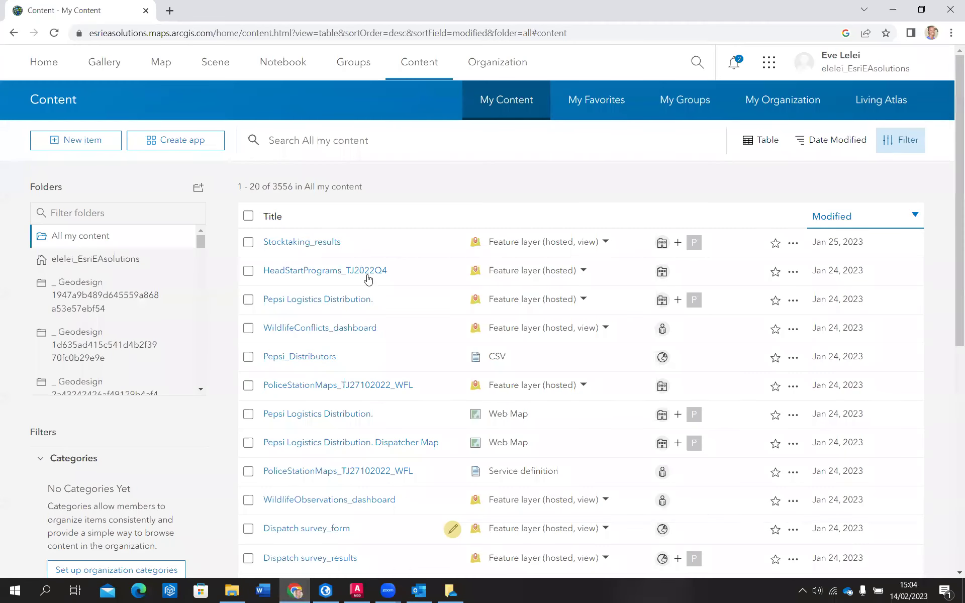
- Reload the ArcGIS My Content page, then return to AutoCAD's upload progress
{"action": "key", "text": "F5"}
{"action": "left_click", "coordinate": [357, 591]}
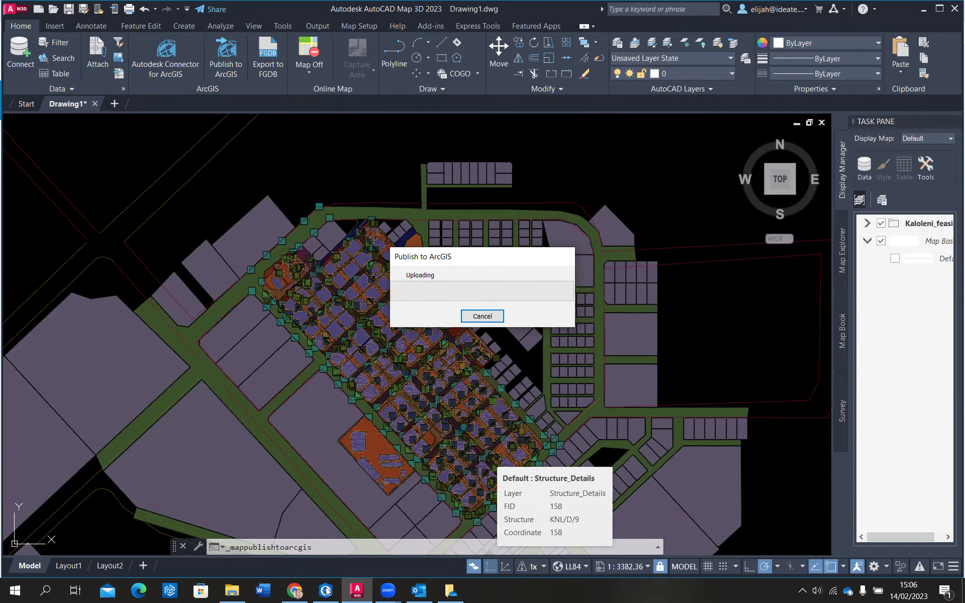
- Alternate between My Content and the upload until publishing succeeds with 1711 features
{"action": "left_click", "coordinate": [296, 591]}
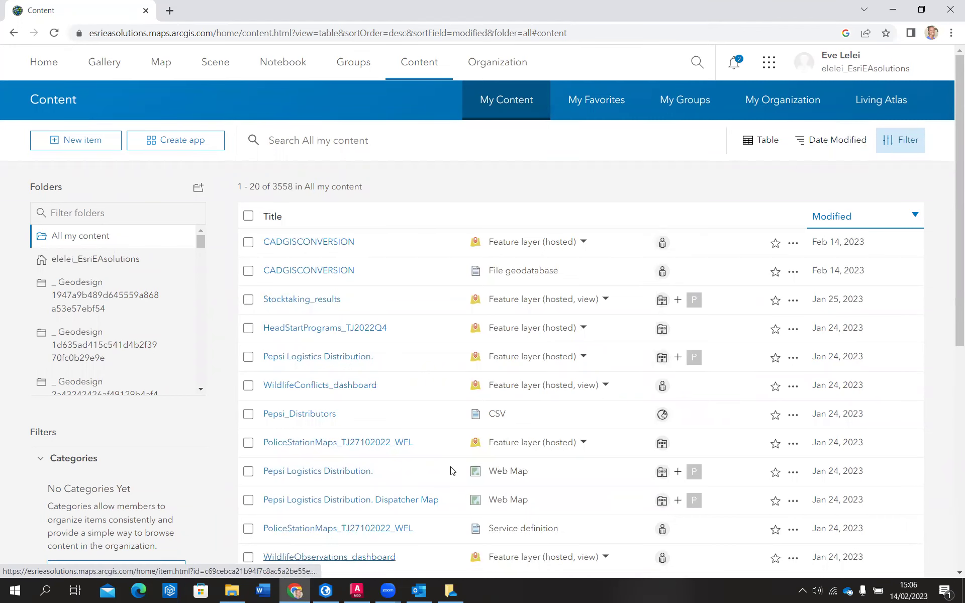
{"action": "key", "text": "alt+Tab"}
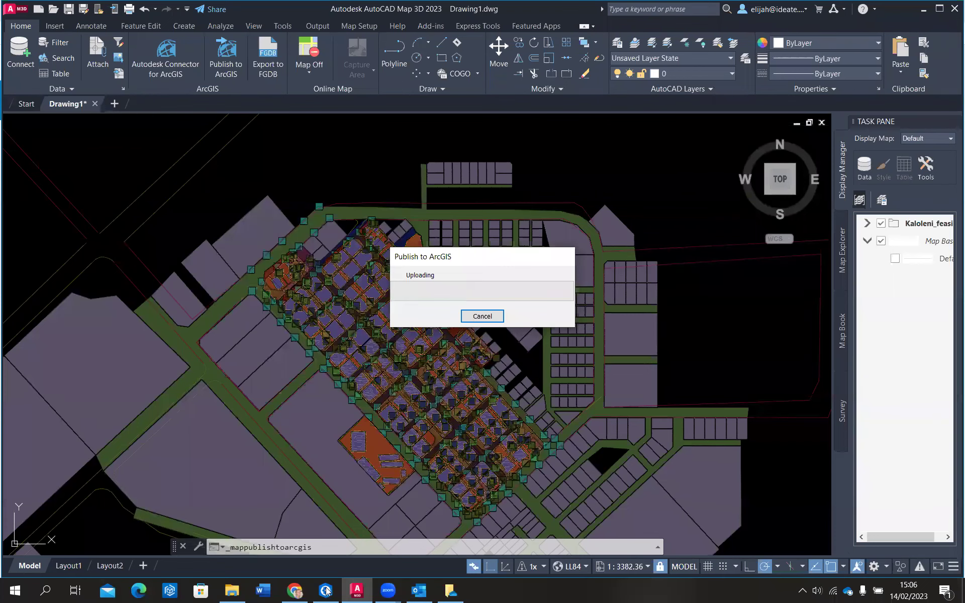
{"action": "left_click", "coordinate": [294, 591]}
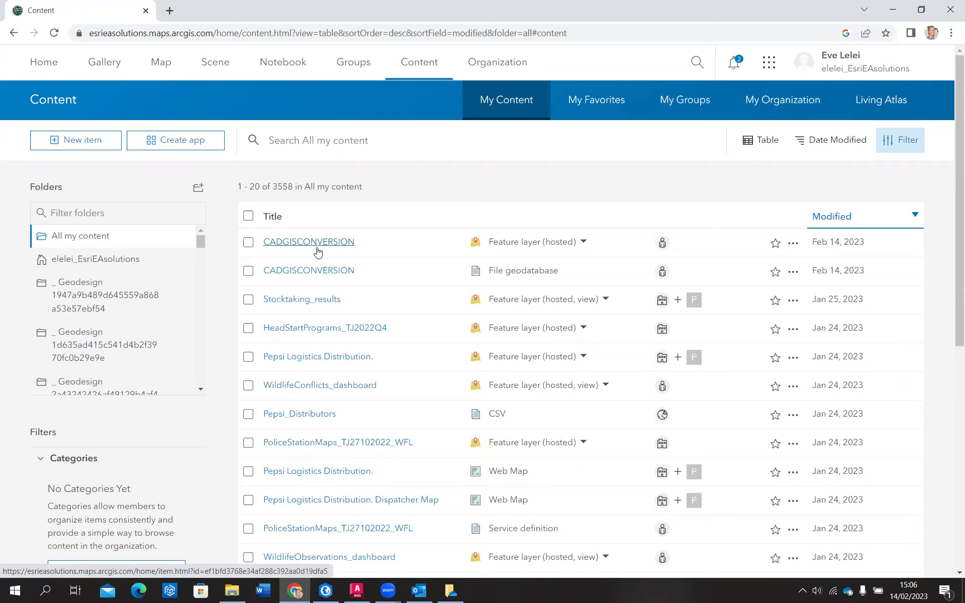
{"action": "left_click", "coordinate": [356, 590]}
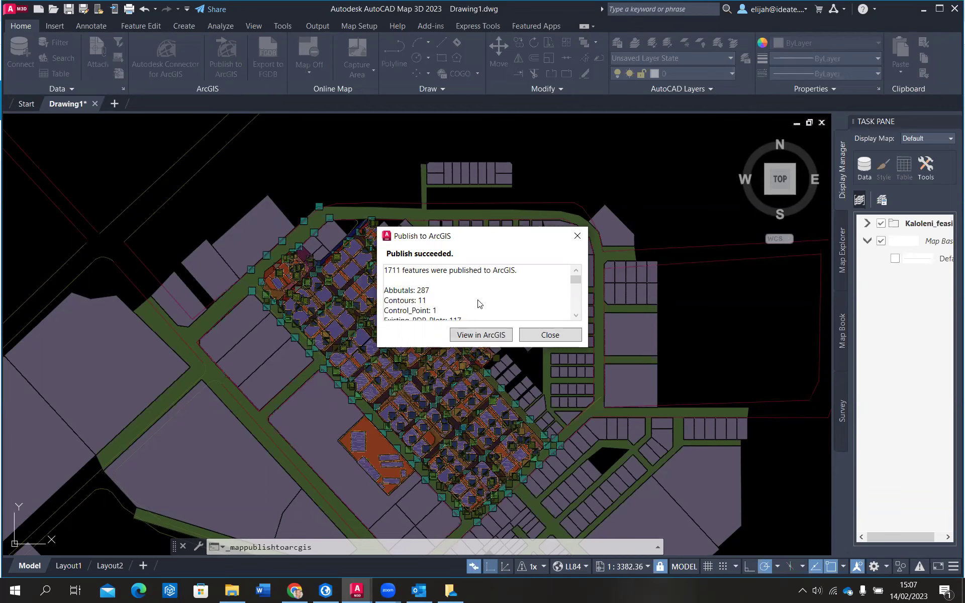
- Review the per-layer feature counts, then open the CADGISCONVERSION item page from My Content
{"action": "scroll", "coordinate": [476, 300], "scroll_direction": "down", "scroll_amount": 3}
{"action": "scroll", "coordinate": [477, 302], "scroll_direction": "up", "scroll_amount": 3}
{"action": "left_click", "coordinate": [297, 591]}
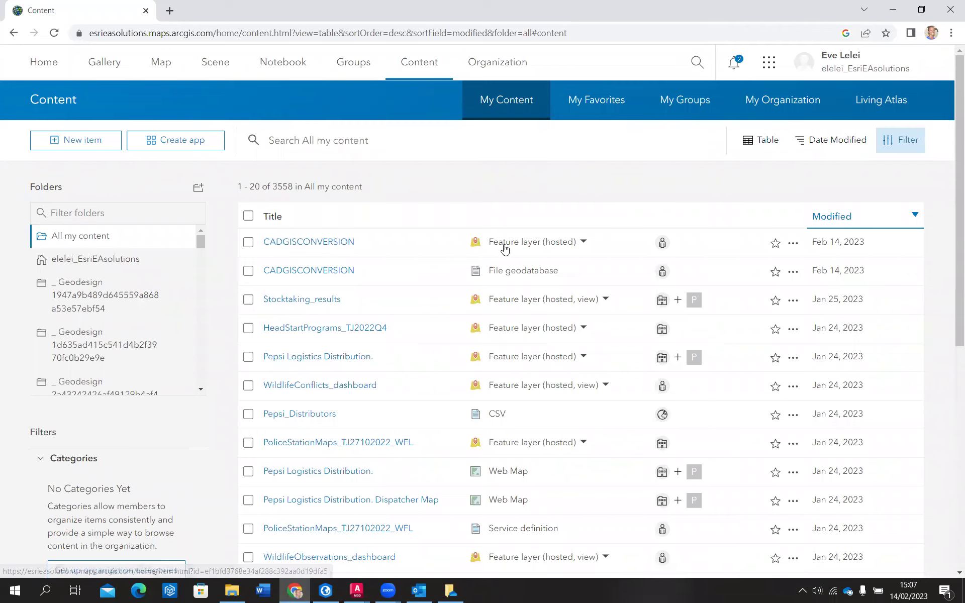
{"action": "left_click", "coordinate": [313, 246]}
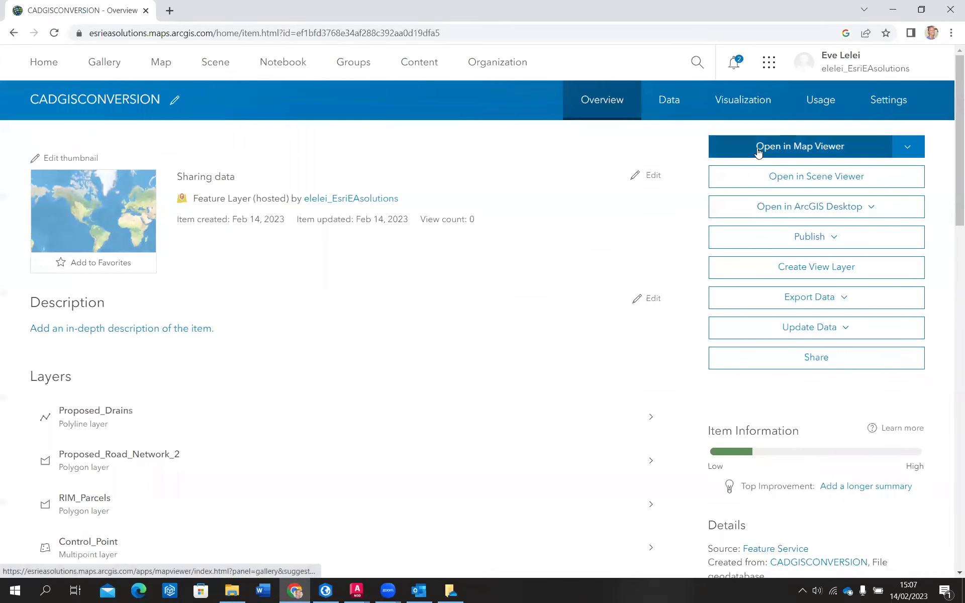
- Open the CADGISCONVERSION hosted feature layer in Map Viewer
{"action": "left_click", "coordinate": [754, 151]}
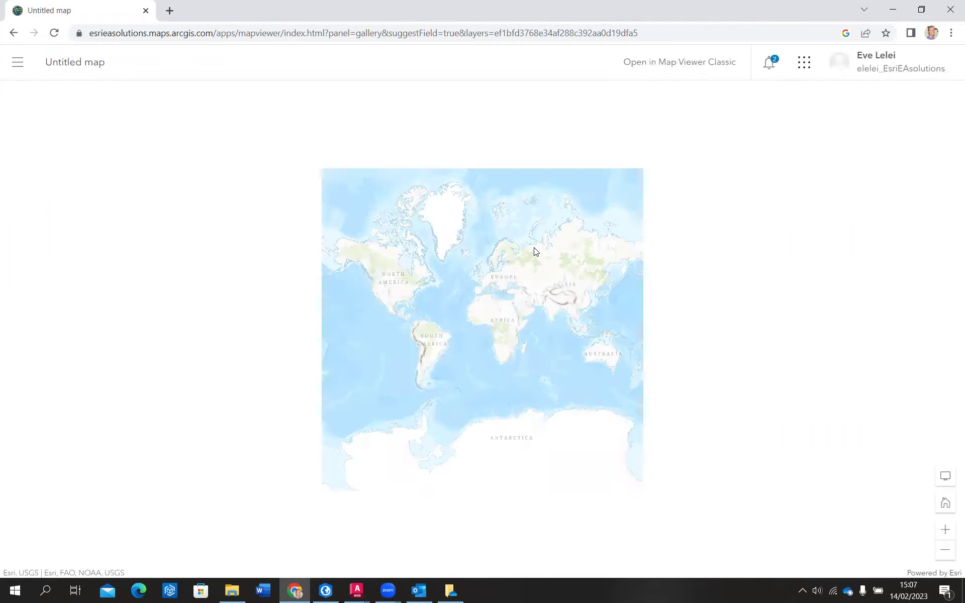
- Zoom from the world view into Kisumu around Makasembo Estate until the features draw
{"action": "scroll", "coordinate": [518, 325], "scroll_direction": "up", "scroll_amount": 2}
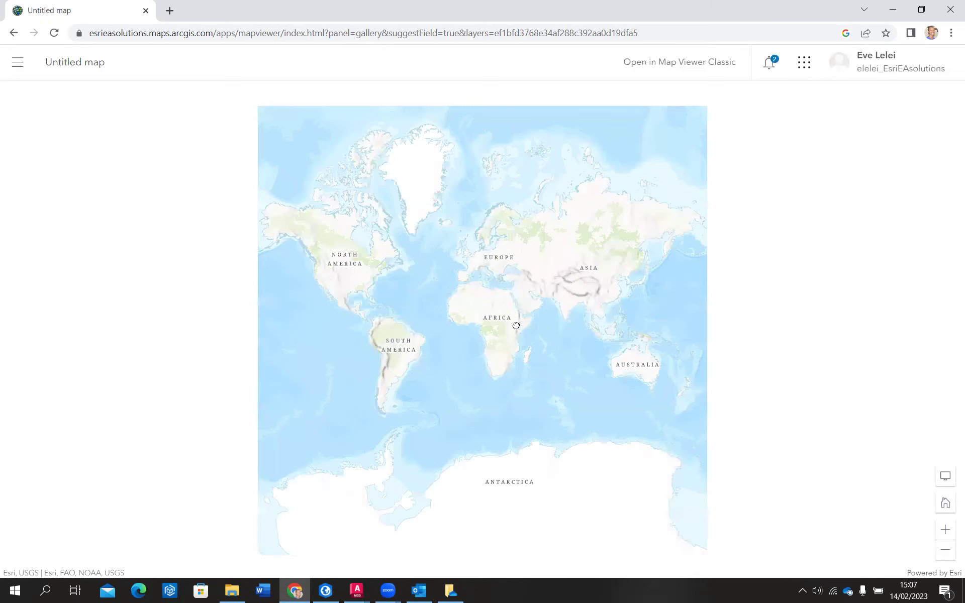
{"action": "scroll", "coordinate": [500, 397], "scroll_direction": "up", "scroll_amount": 2}
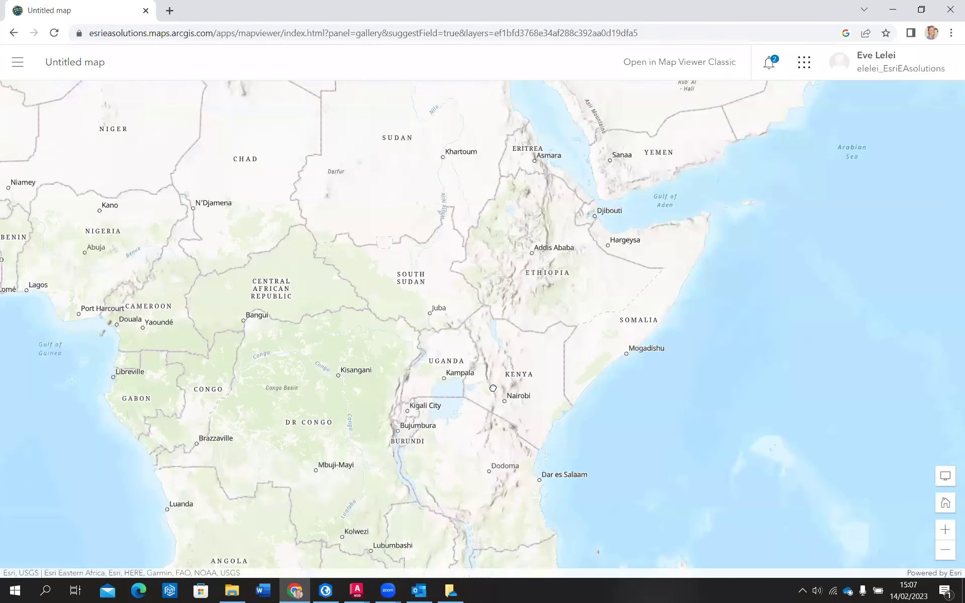
{"action": "scroll", "coordinate": [493, 400], "scroll_direction": "up", "scroll_amount": 1}
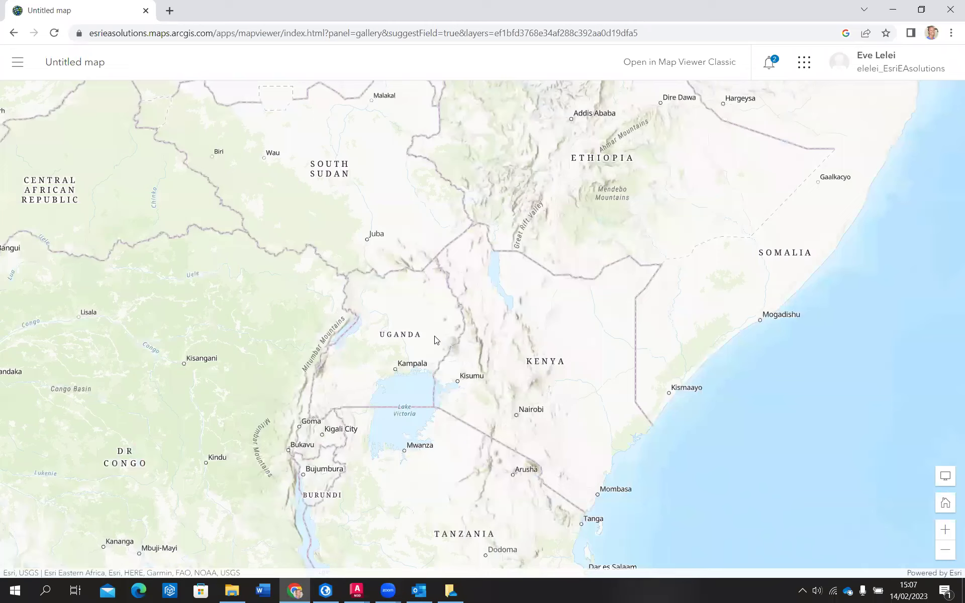
{"action": "scroll", "coordinate": [434, 341], "scroll_direction": "up", "scroll_amount": 1}
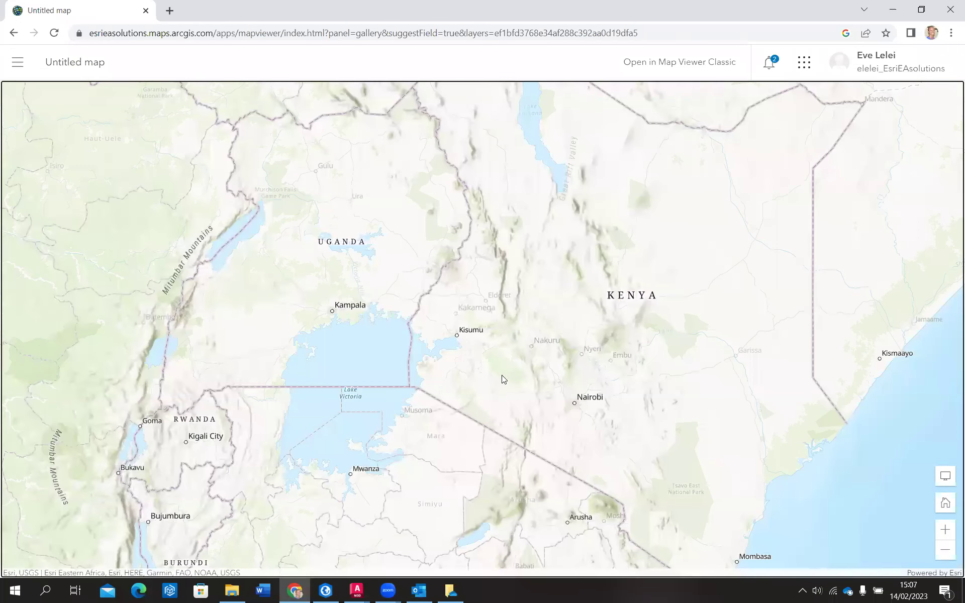
{"action": "scroll", "coordinate": [495, 376], "scroll_direction": "up", "scroll_amount": 4}
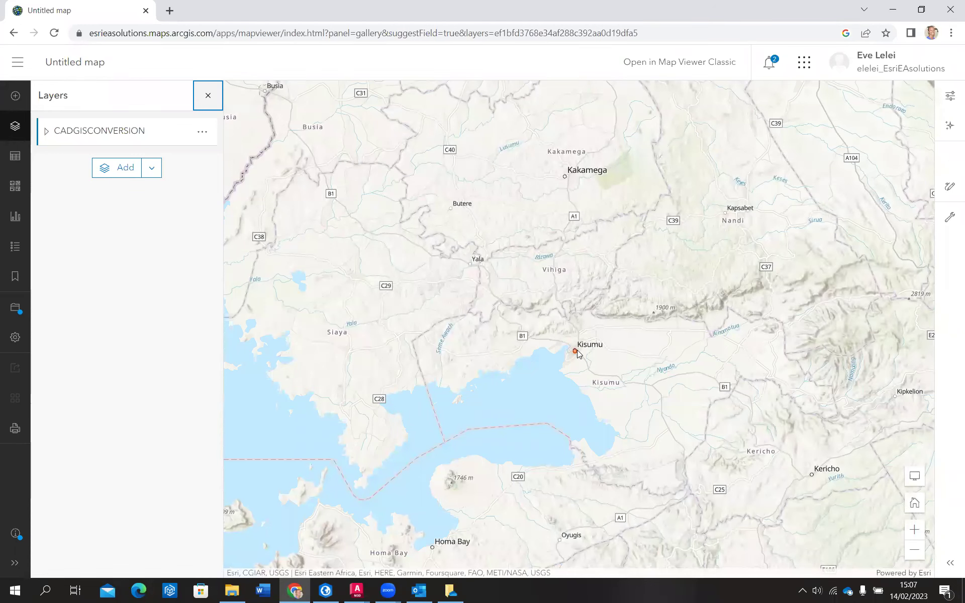
{"action": "scroll", "coordinate": [578, 354], "scroll_direction": "up", "scroll_amount": 1}
{"action": "scroll", "coordinate": [572, 357], "scroll_direction": "up", "scroll_amount": 1}
{"action": "scroll", "coordinate": [577, 346], "scroll_direction": "up", "scroll_amount": 3}
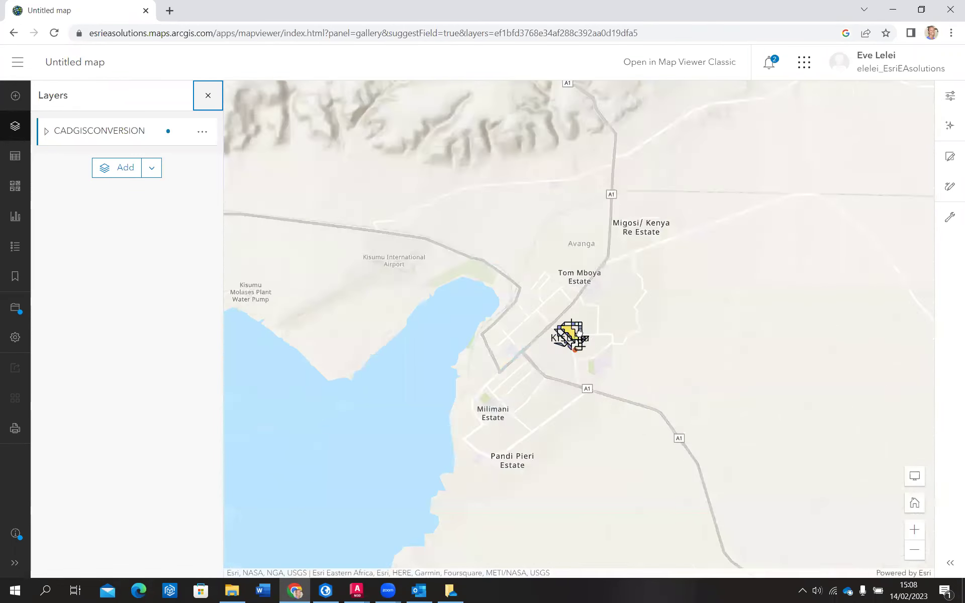
{"action": "scroll", "coordinate": [577, 336], "scroll_direction": "up", "scroll_amount": 1}
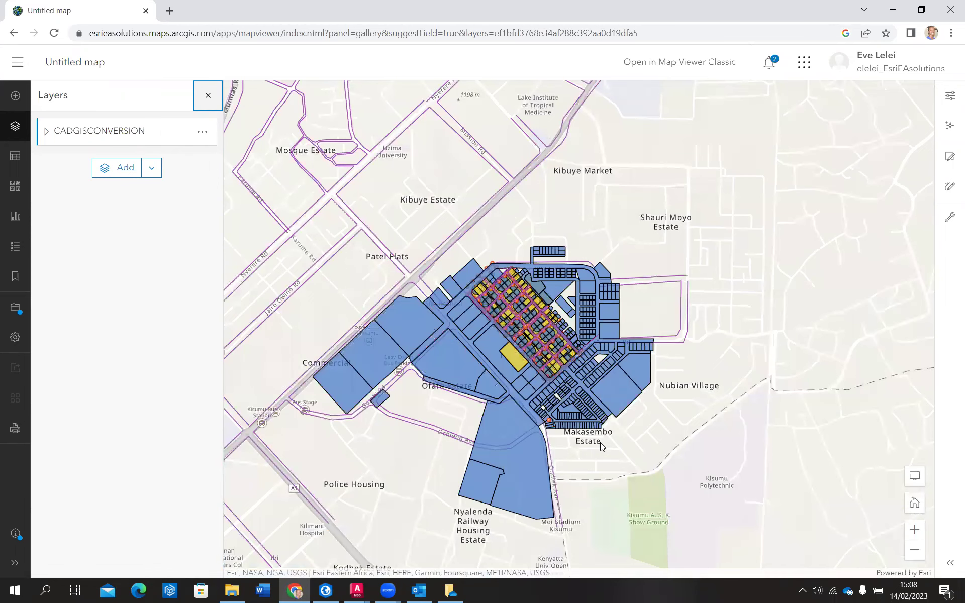
{"action": "scroll", "coordinate": [599, 441], "scroll_direction": "up", "scroll_amount": 1}
{"action": "scroll", "coordinate": [582, 431], "scroll_direction": "down", "scroll_amount": 1}
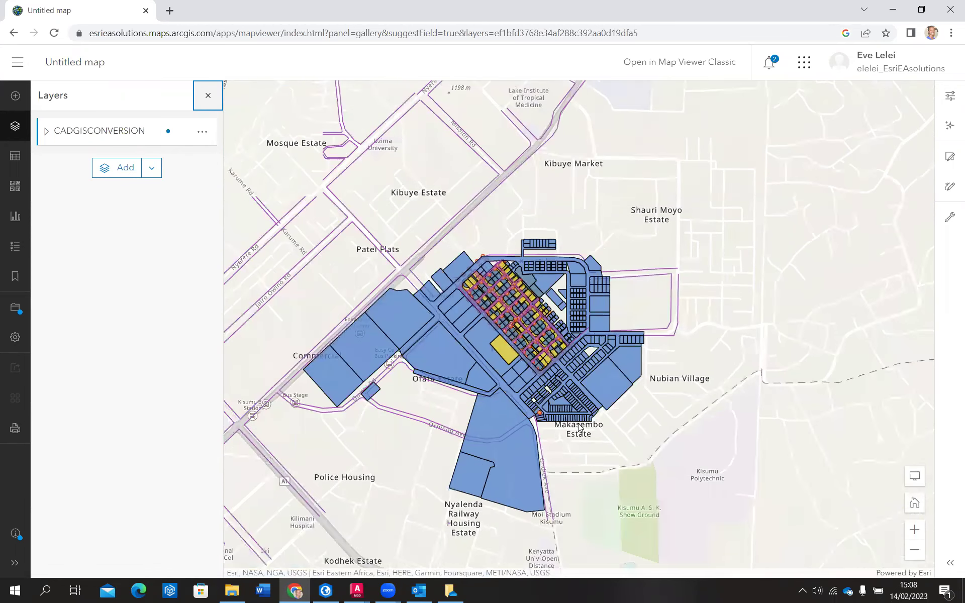
{"action": "scroll", "coordinate": [557, 411], "scroll_direction": "up", "scroll_amount": 1}
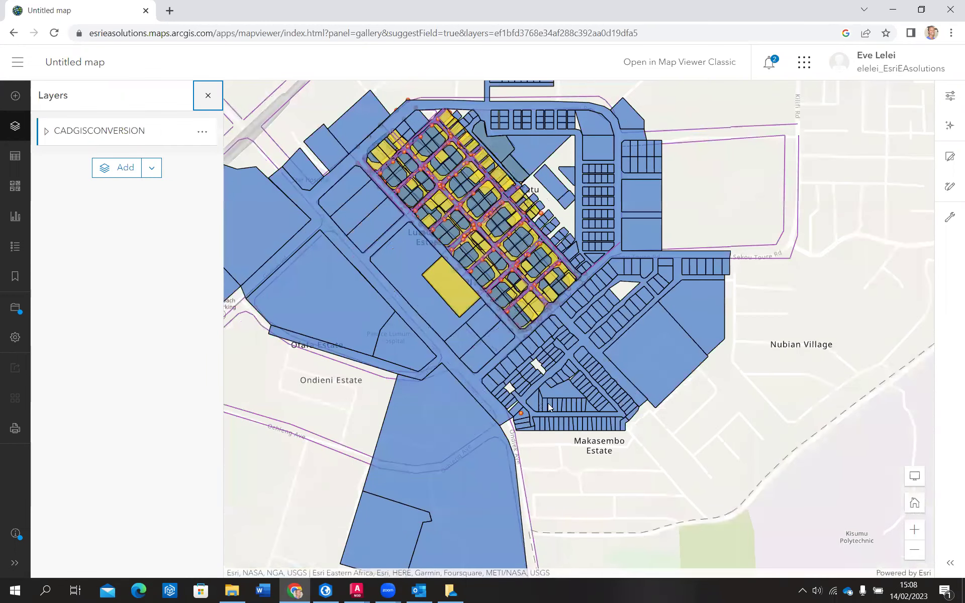